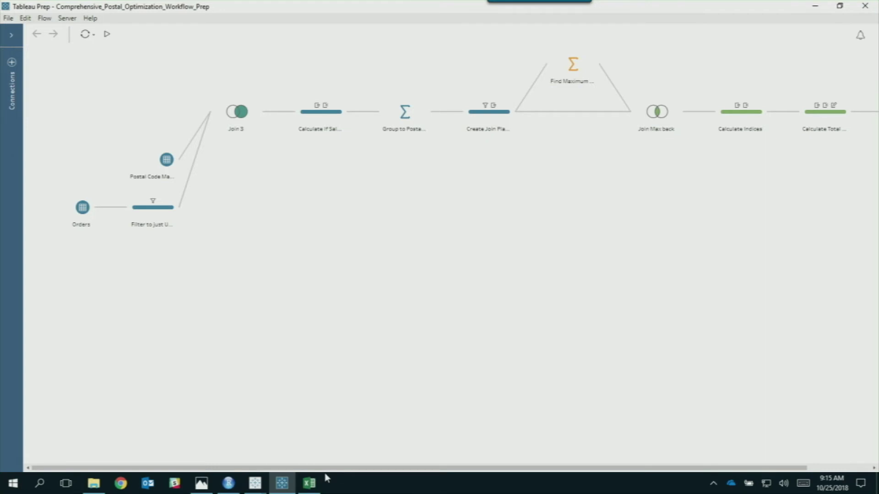
Switch to the Global Superstore 2018 workbook in Excel, review the Orders sheet's columns from Order Date onward, and close it
{"action": "mouse_move", "coordinate": [324, 478]}
{"action": "left_click", "coordinate": [309, 483]}
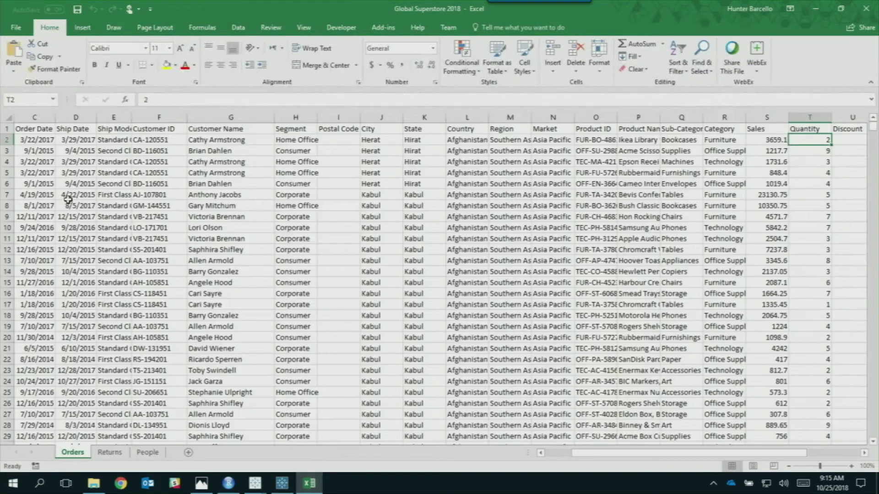
{"action": "left_click", "coordinate": [33, 129]}
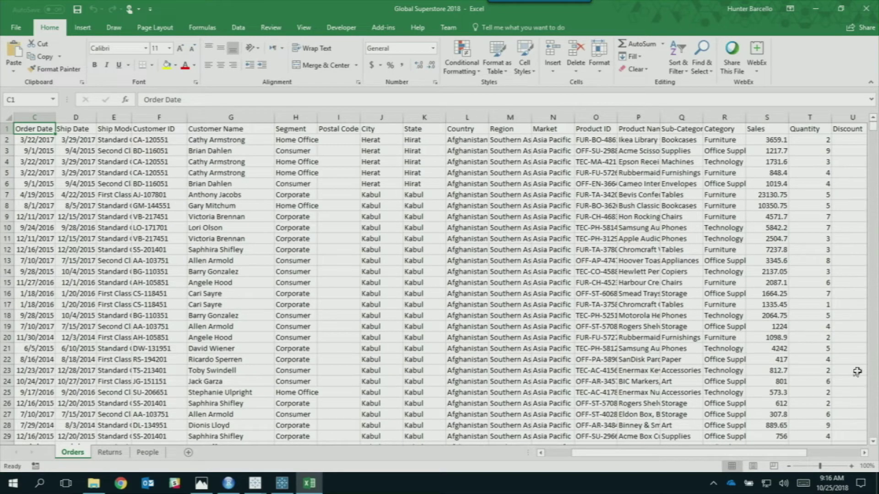
{"action": "left_click_drag", "start_coordinate": [792, 453], "coordinate": [831, 453]}
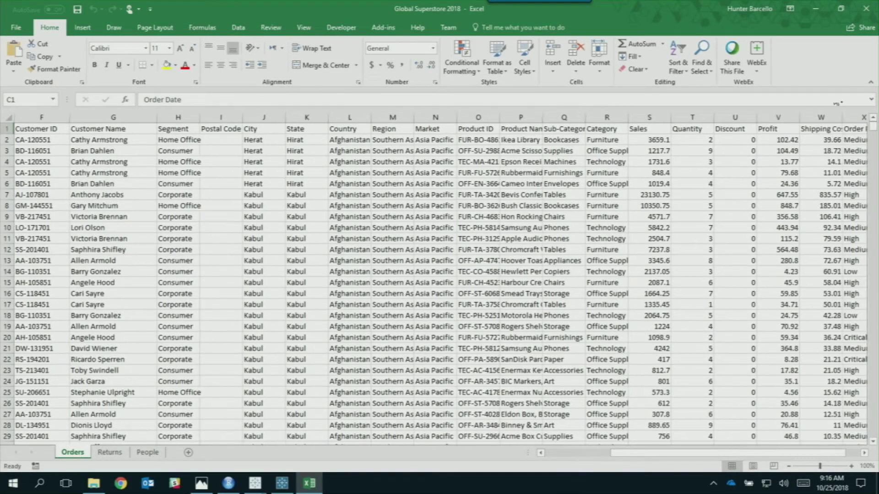
{"action": "left_click", "coordinate": [867, 10]}
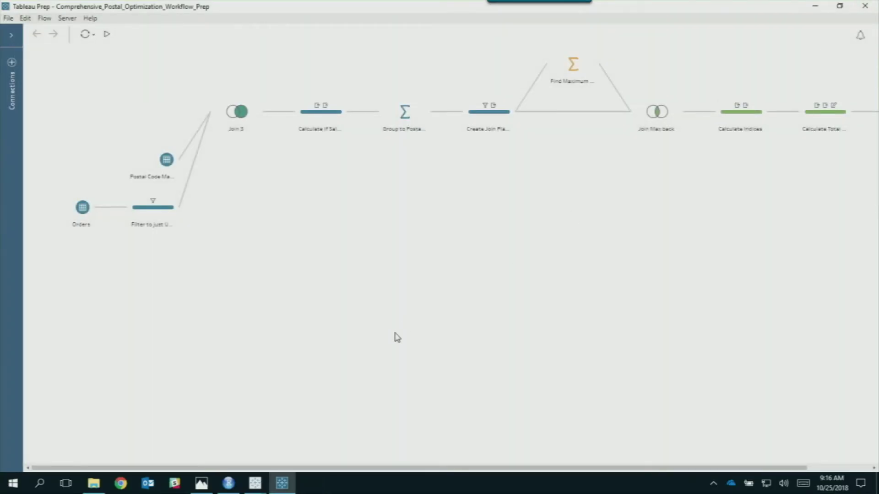
Examine the flow's Orders and Postal Code Main Table inputs and the filters applied to Orders
{"action": "left_click", "coordinate": [84, 208]}
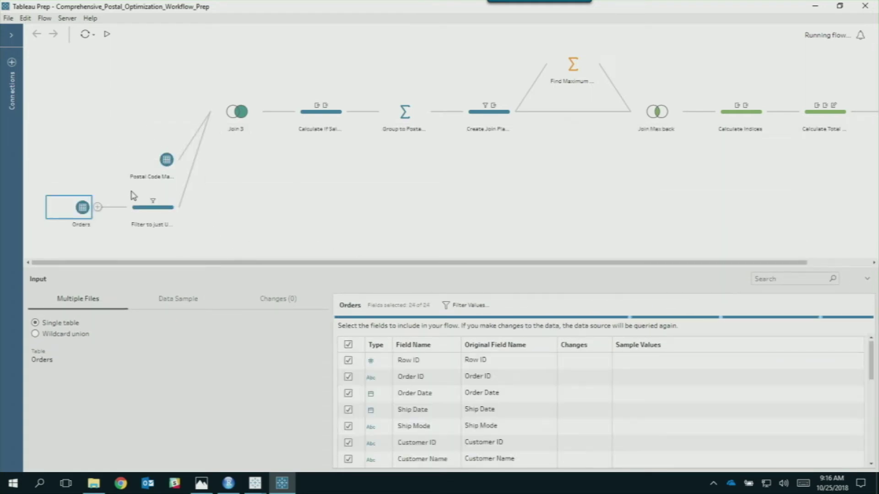
{"action": "left_click", "coordinate": [102, 153]}
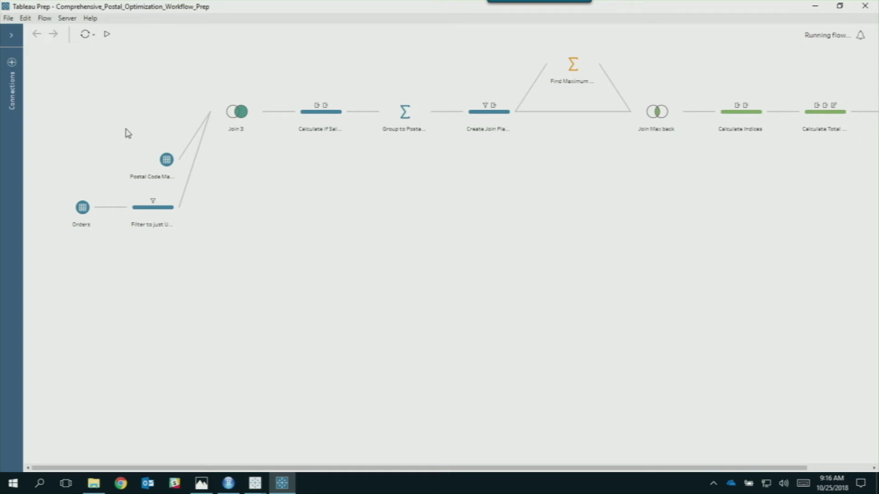
{"action": "mouse_move", "coordinate": [153, 205]}
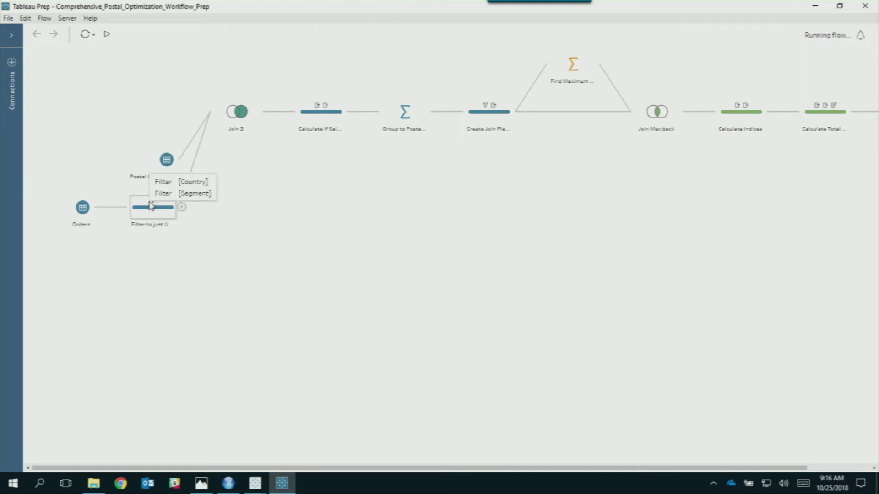
{"action": "left_click", "coordinate": [166, 160]}
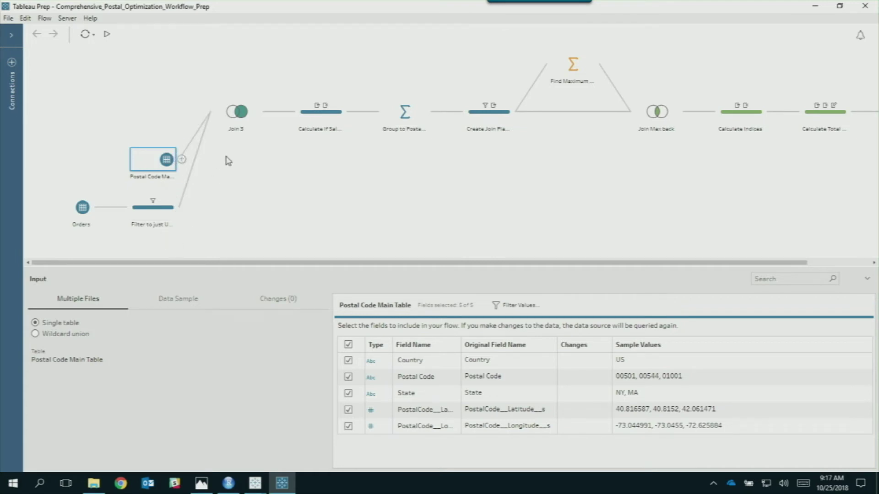
Inspect the Group to Postal Code aggregation and the calculated field in the Create Join Placeholder step
{"action": "mouse_move", "coordinate": [317, 106]}
{"action": "left_click", "coordinate": [406, 112]}
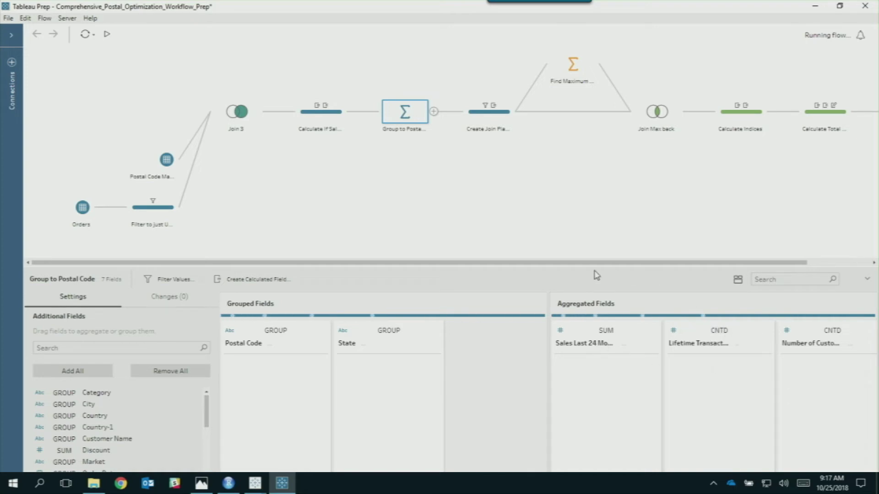
{"action": "left_click", "coordinate": [504, 117]}
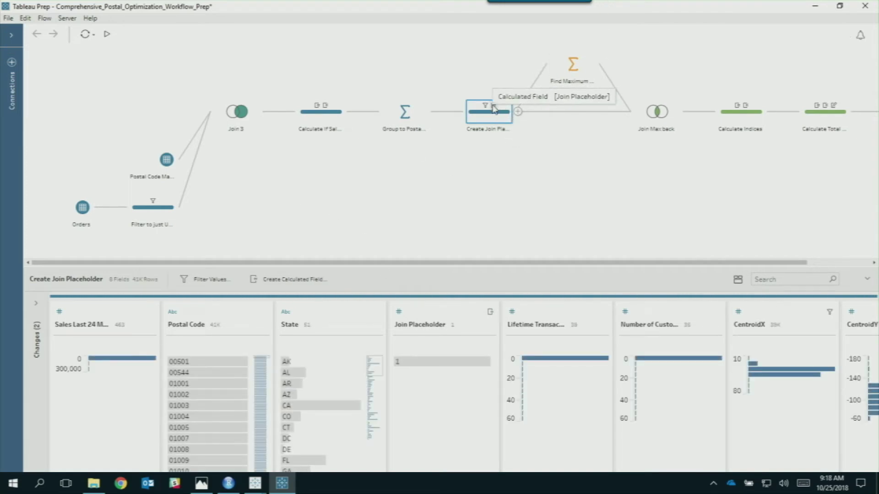
{"action": "mouse_move", "coordinate": [447, 365]}
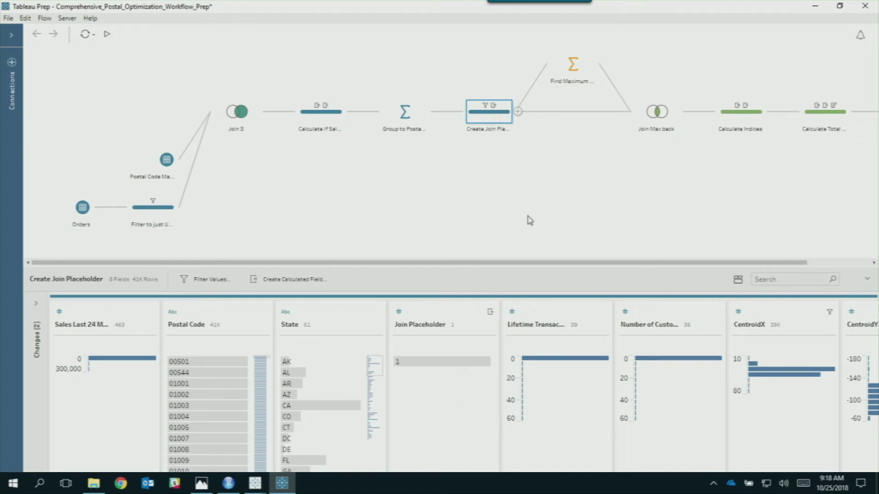
Inspect the Find Maximum Values aggregation and the Join Max back step that joins it on Join Placeholder
{"action": "left_click", "coordinate": [564, 76]}
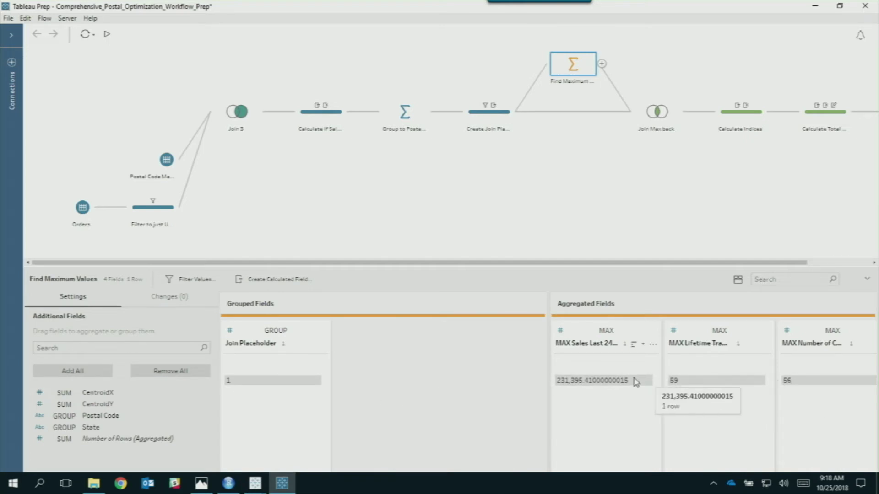
{"action": "mouse_move", "coordinate": [272, 385]}
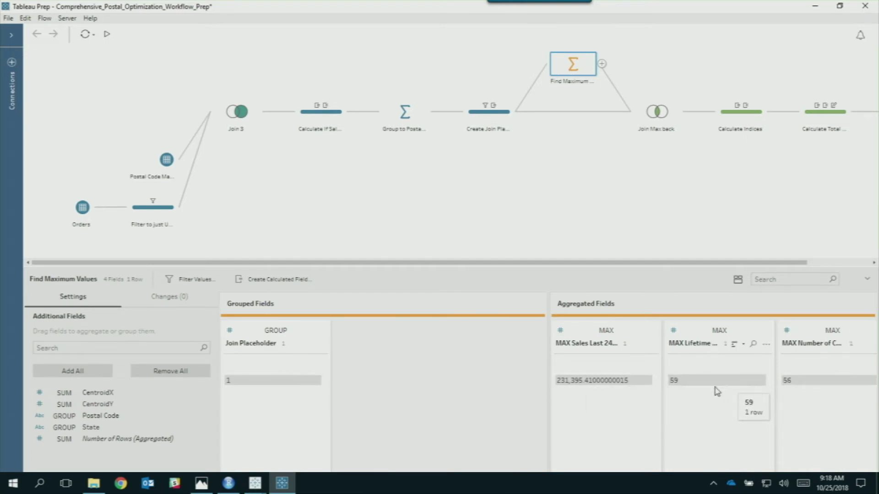
{"action": "left_click", "coordinate": [643, 118]}
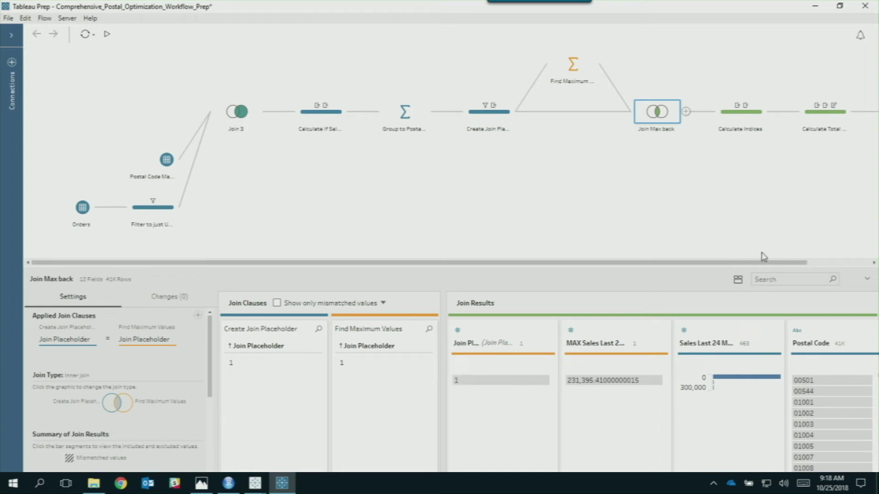
{"action": "left_click", "coordinate": [751, 264]}
Inspect the Calculate Indices step and the field renames in the final calculation step before the flow's output
{"action": "left_click", "coordinate": [740, 119]}
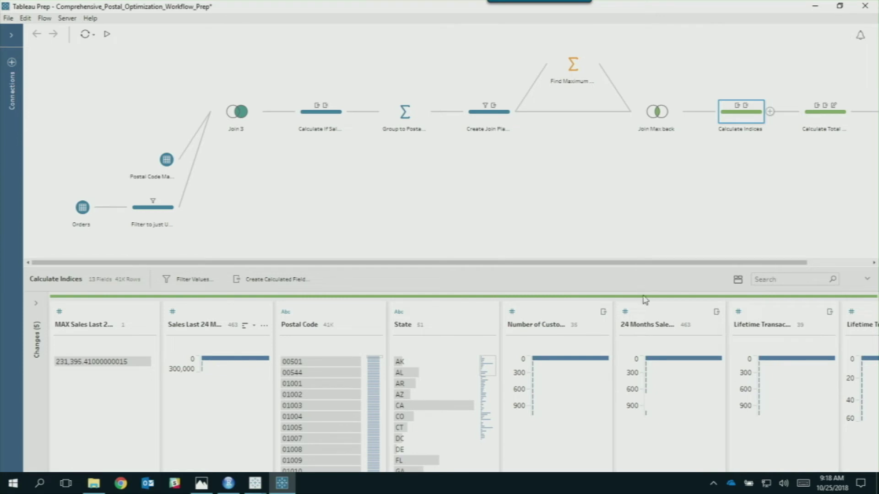
{"action": "left_click_drag", "start_coordinate": [667, 269], "coordinate": [797, 281]}
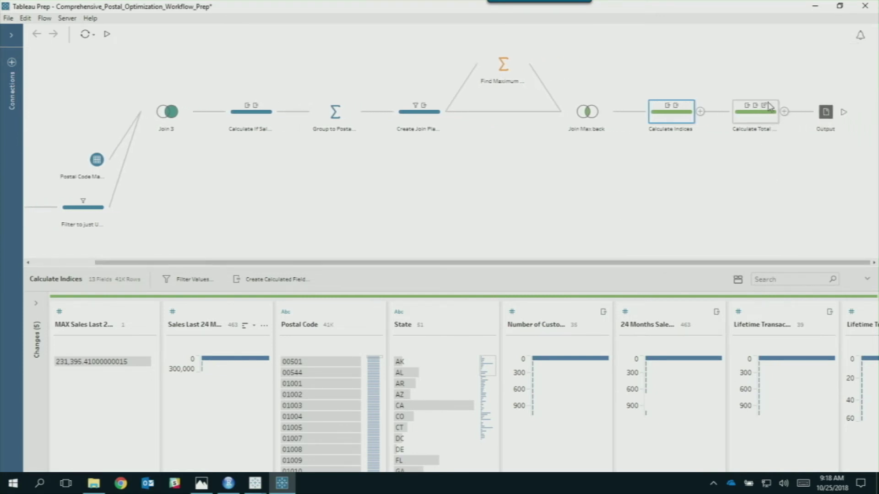
{"action": "mouse_move", "coordinate": [768, 109]}
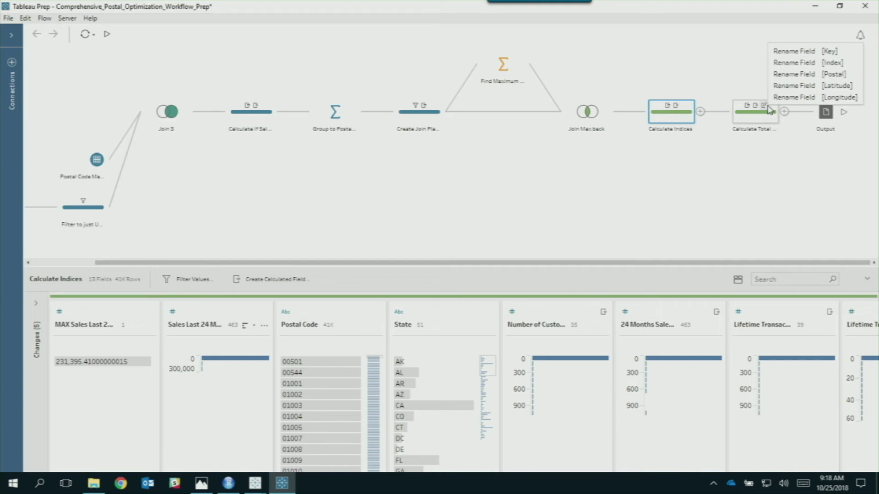
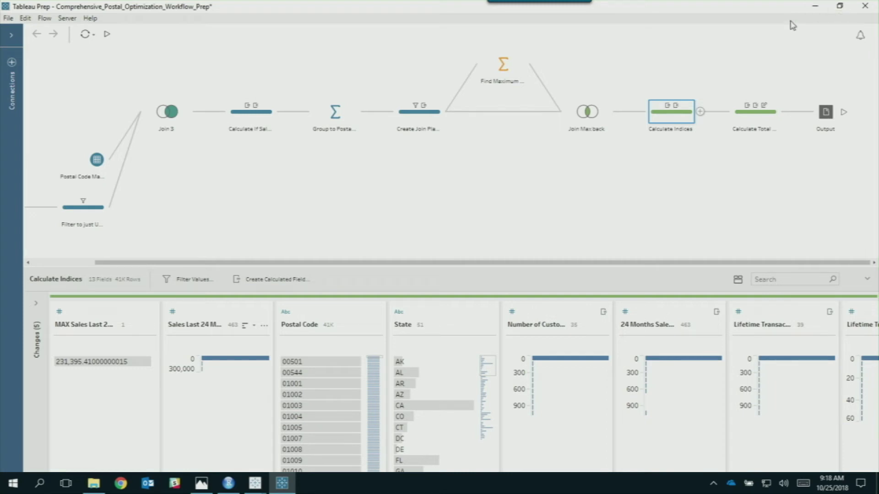
Switch to RStudio and run unit_cluster(input_location, 9, "C:\\TC18\\US_Territory_Cluster_Output.csv") in the console
{"action": "left_click", "coordinate": [820, 5]}
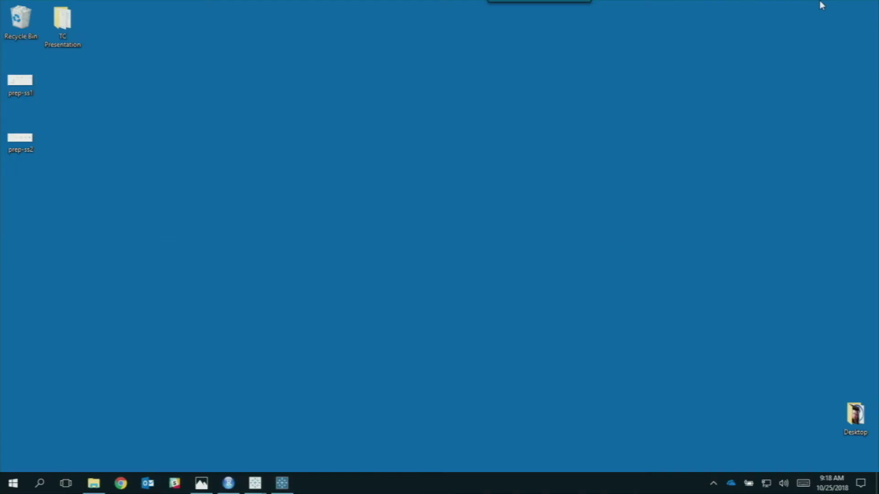
{"action": "left_click", "coordinate": [230, 484]}
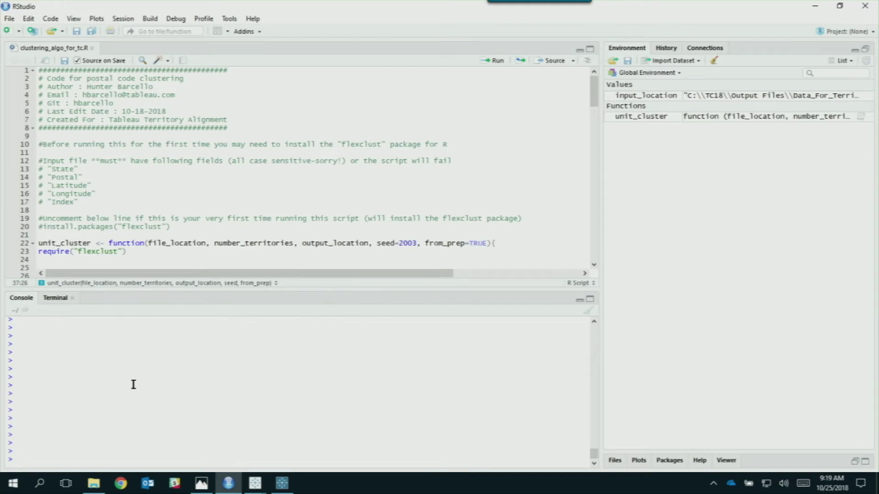
{"action": "type", "text": "unit_cluster(input_location, 9, \"C:\\\\TC18\\\\US_Territory_Cluster_Output.csv\")"}
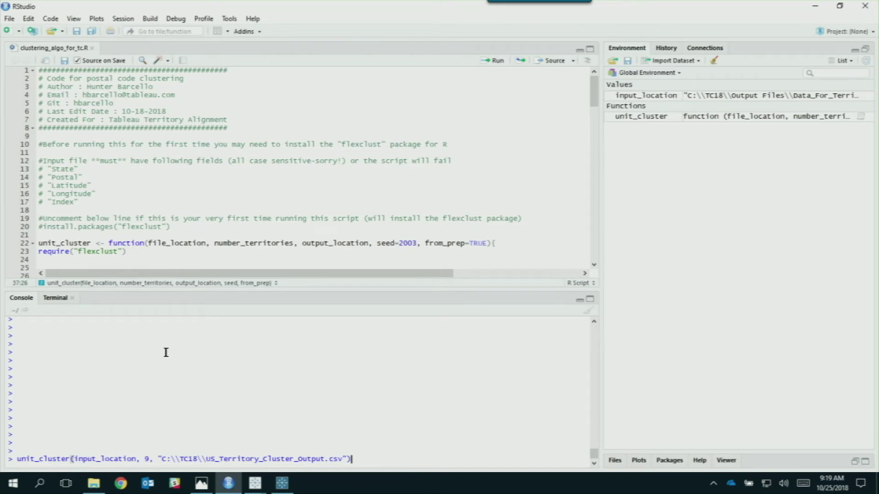
{"action": "key", "text": "Return"}
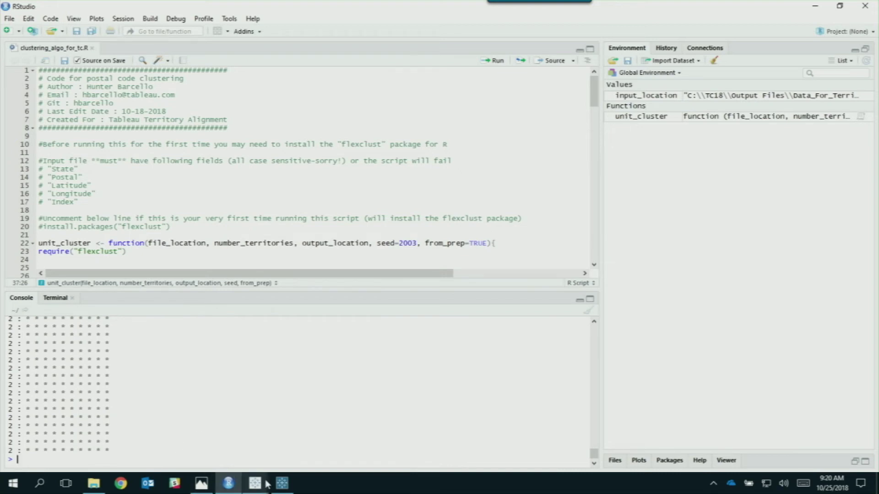
Switch to the Territory_Building_Demo workbook in Tableau and review the Clustered_Postal_Clusters data source, including its Cluster field
{"action": "mouse_move", "coordinate": [255, 483]}
{"action": "left_click", "coordinate": [319, 438]}
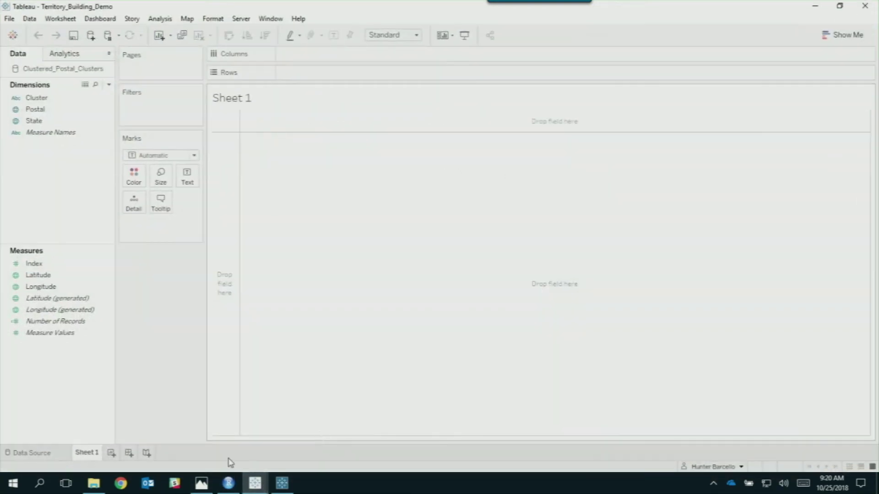
{"action": "left_click", "coordinate": [48, 99]}
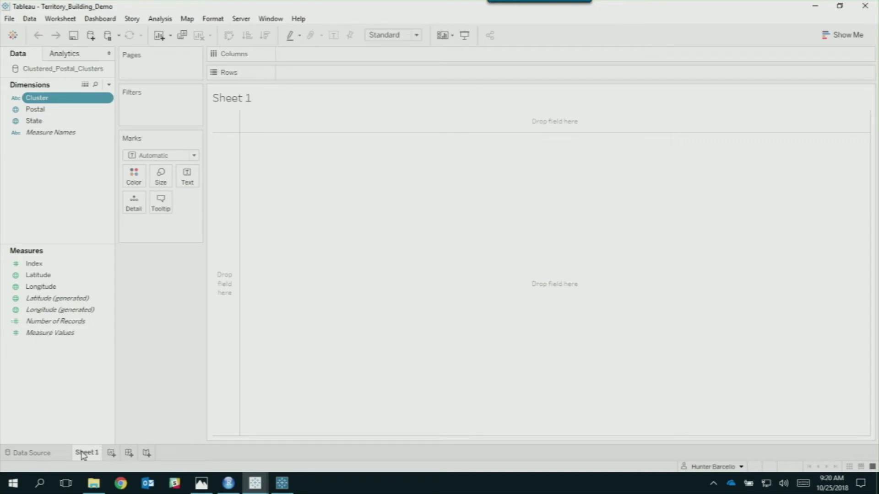
{"action": "left_click", "coordinate": [48, 452]}
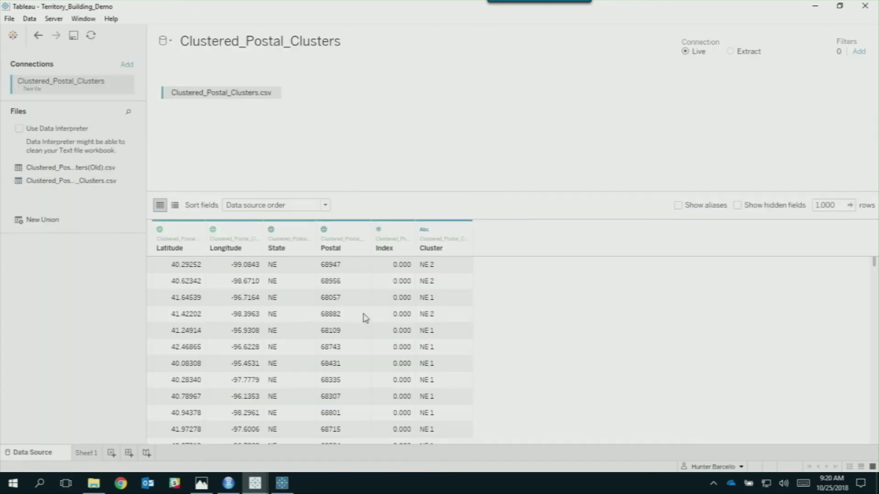
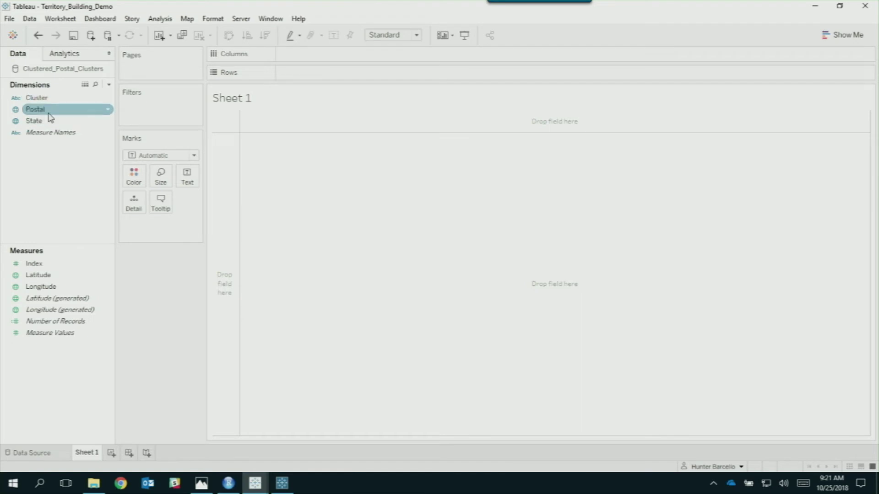
On Sheet 1, create a hierarchy named "State, Postal" and place Cluster between State and Postal
{"action": "left_click_drag", "start_coordinate": [35, 111], "coordinate": [35, 121]}
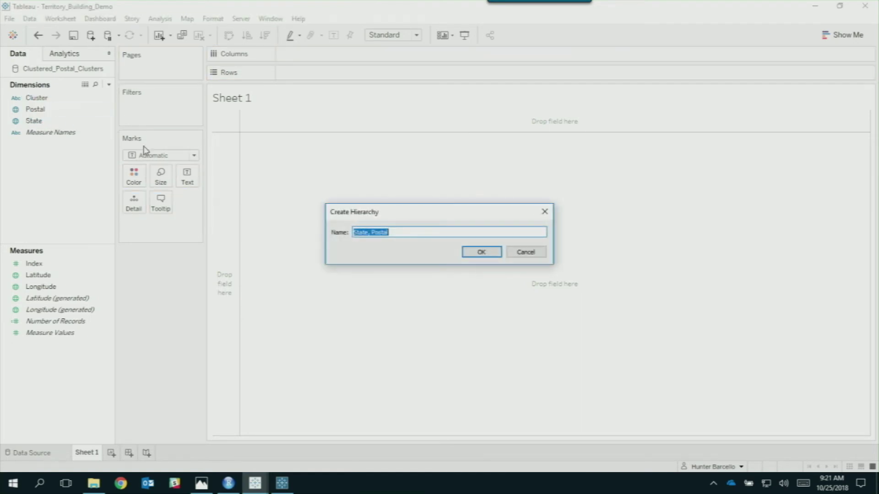
{"action": "left_click", "coordinate": [473, 253]}
{"action": "left_click_drag", "start_coordinate": [53, 97], "coordinate": [56, 128]}
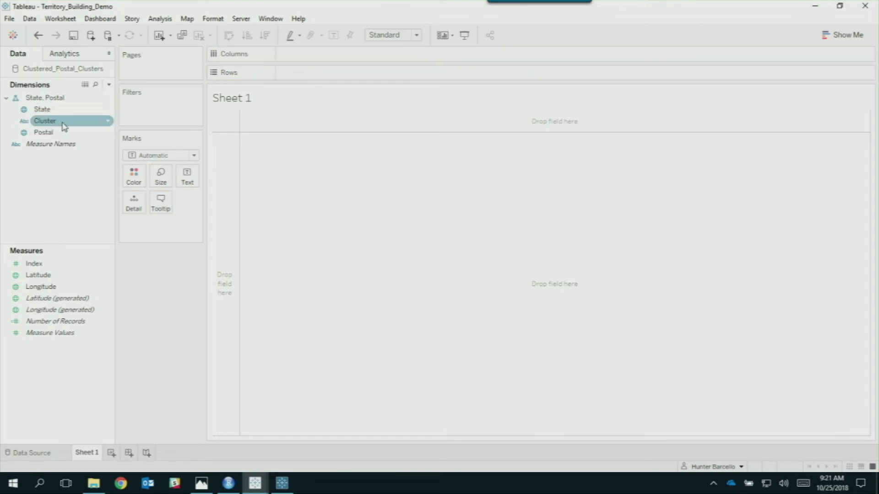
Assign the Cluster field a geographic role created from Postal
{"action": "right_click", "coordinate": [57, 125]}
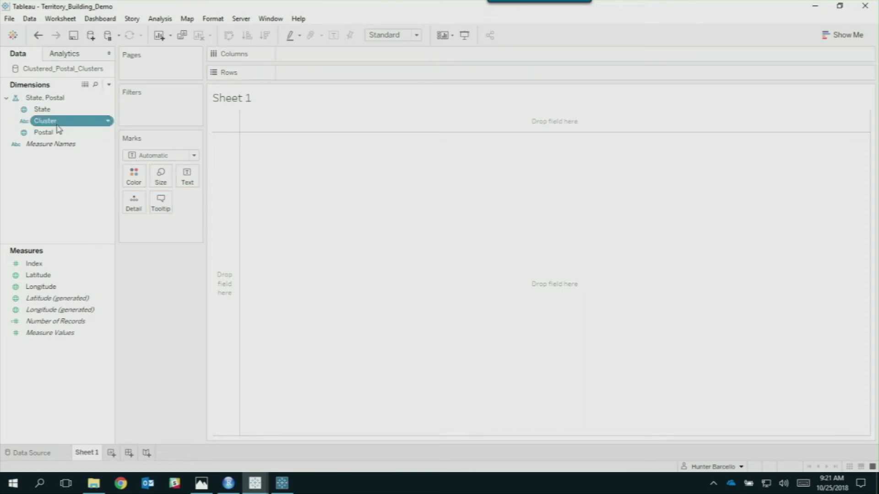
{"action": "mouse_move", "coordinate": [100, 256]}
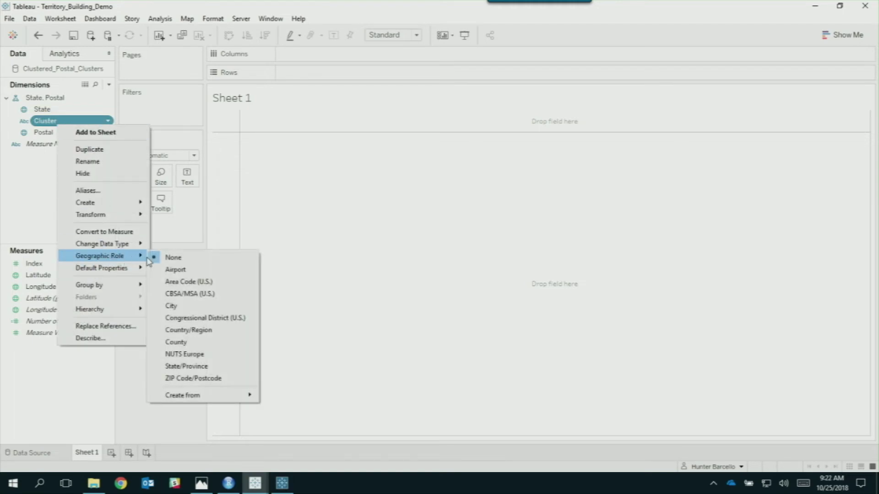
{"action": "mouse_move", "coordinate": [202, 396]}
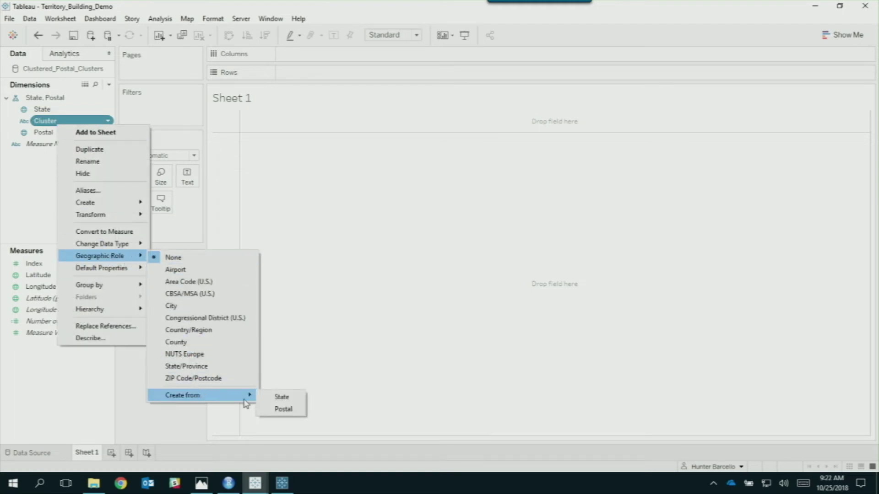
{"action": "left_click", "coordinate": [275, 410]}
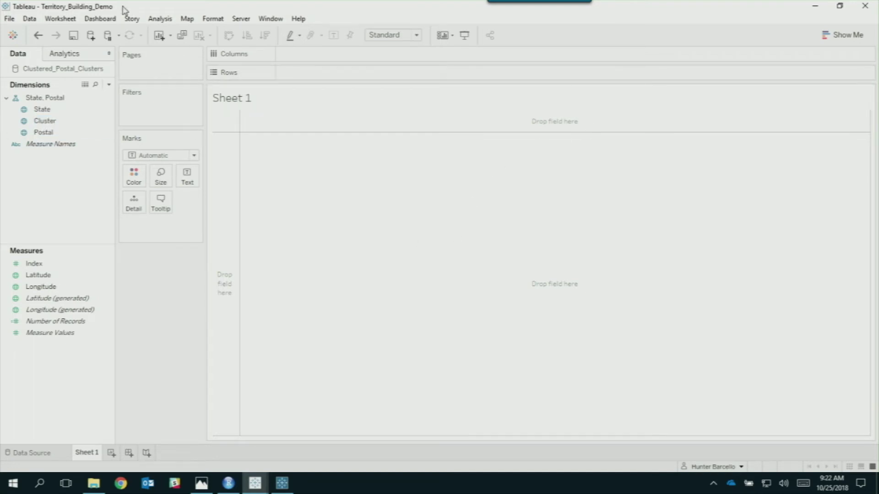
Build a filled map from the Cluster field
{"action": "left_click", "coordinate": [55, 120]}
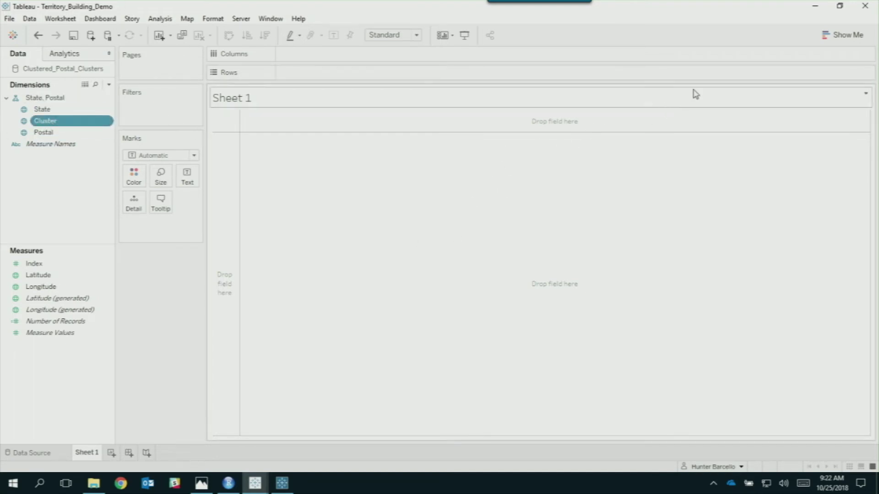
{"action": "left_click", "coordinate": [838, 35]}
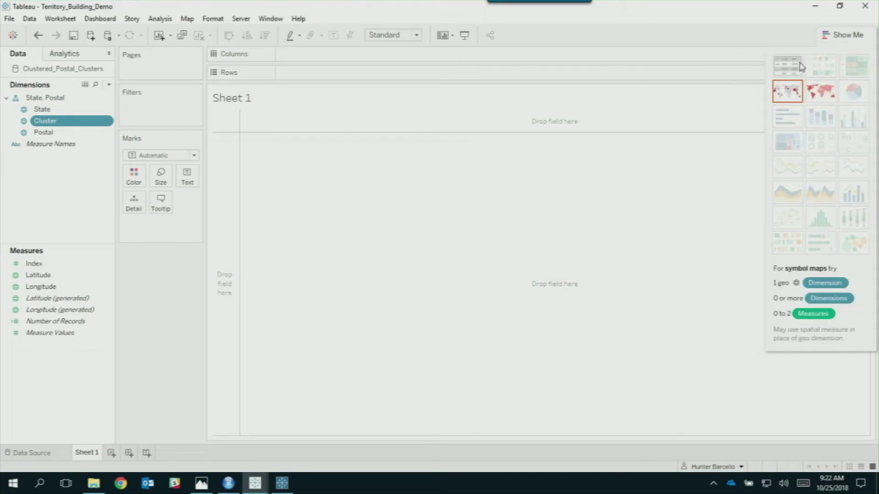
{"action": "left_click", "coordinate": [822, 90]}
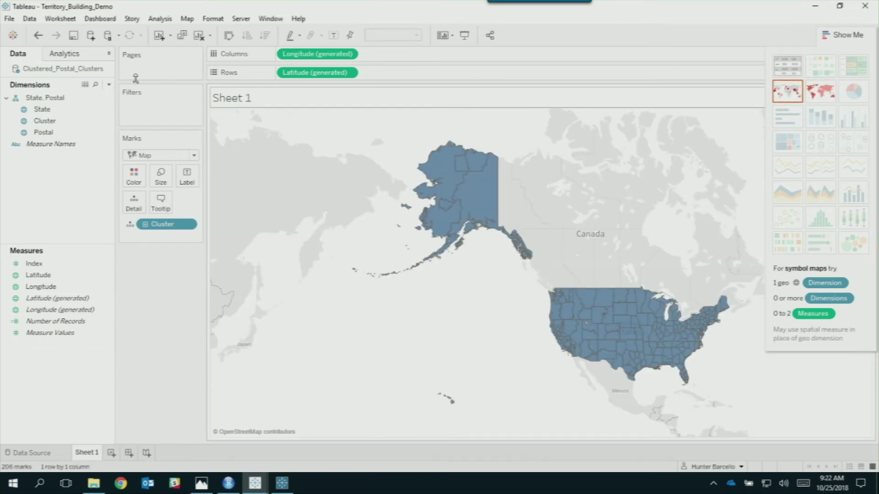
Color the map by Cluster and label each cluster area with the sum of Index
{"action": "left_click_drag", "start_coordinate": [44, 120], "coordinate": [134, 176]}
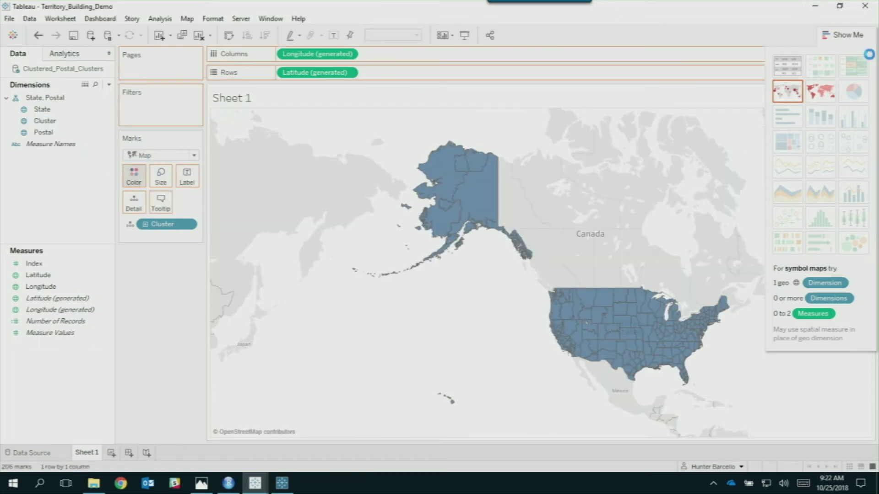
{"action": "left_click", "coordinate": [849, 36]}
{"action": "scroll", "coordinate": [696, 383], "scroll_direction": "up", "scroll_amount": 3}
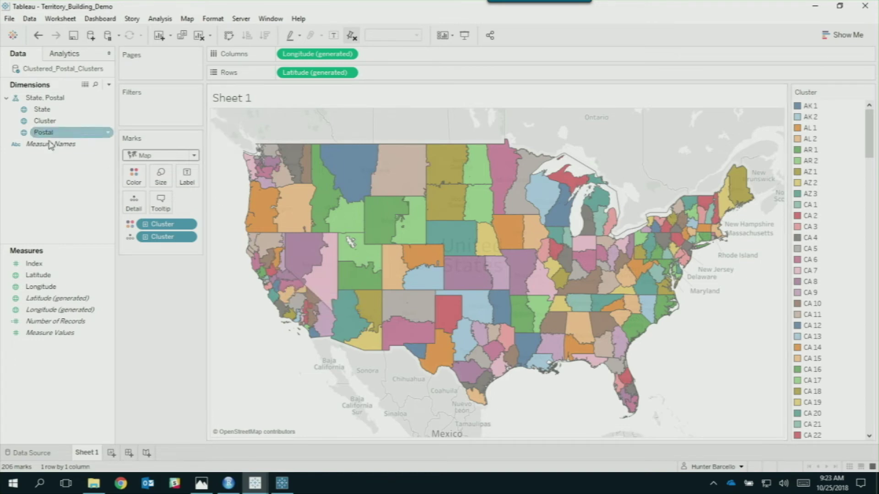
{"action": "left_click_drag", "start_coordinate": [33, 264], "coordinate": [205, 172]}
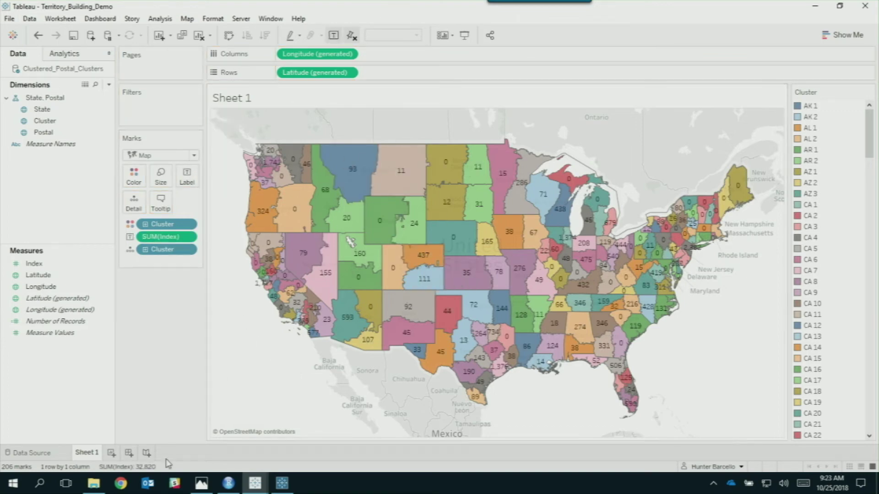
Add a new worksheet and plot the sum of Index as a single bar
{"action": "left_click", "coordinate": [112, 453]}
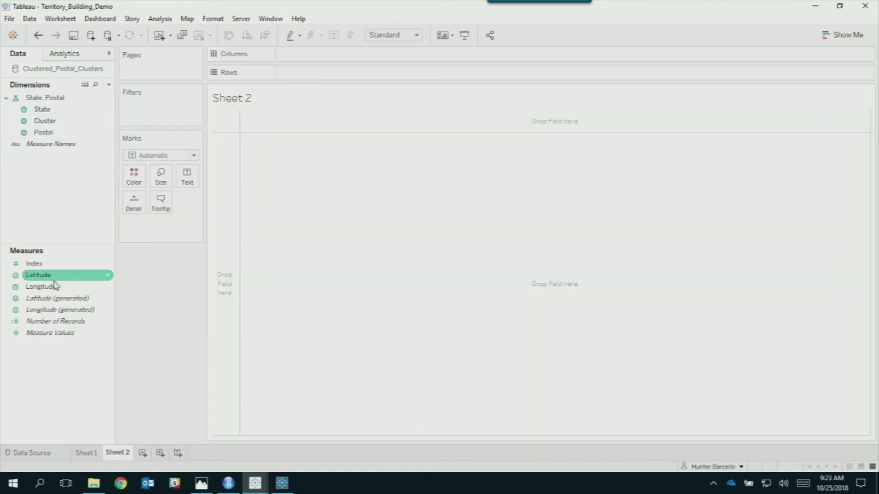
{"action": "left_click_drag", "start_coordinate": [34, 263], "coordinate": [316, 134]}
{"action": "mouse_move", "coordinate": [269, 185]}
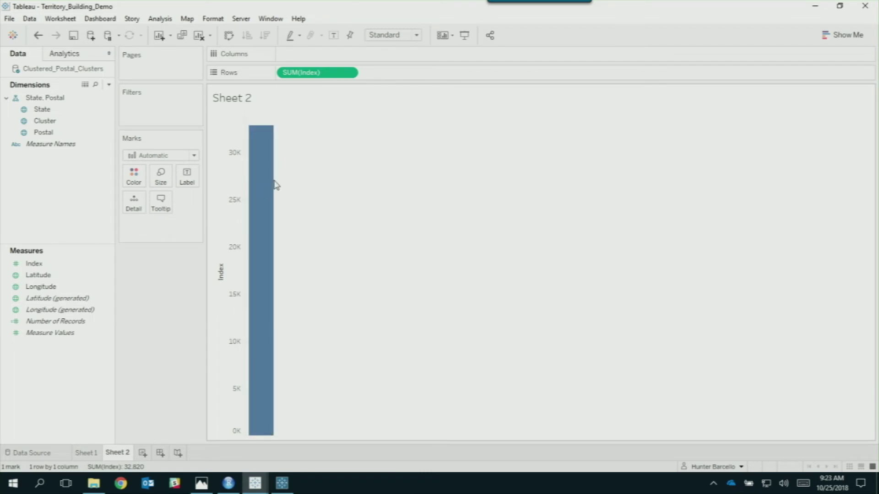
Add a second Index measure to the rows, divide it by 9, and check the resulting value
{"action": "left_click_drag", "start_coordinate": [68, 266], "coordinate": [407, 73]}
{"action": "left_click", "coordinate": [435, 79]}
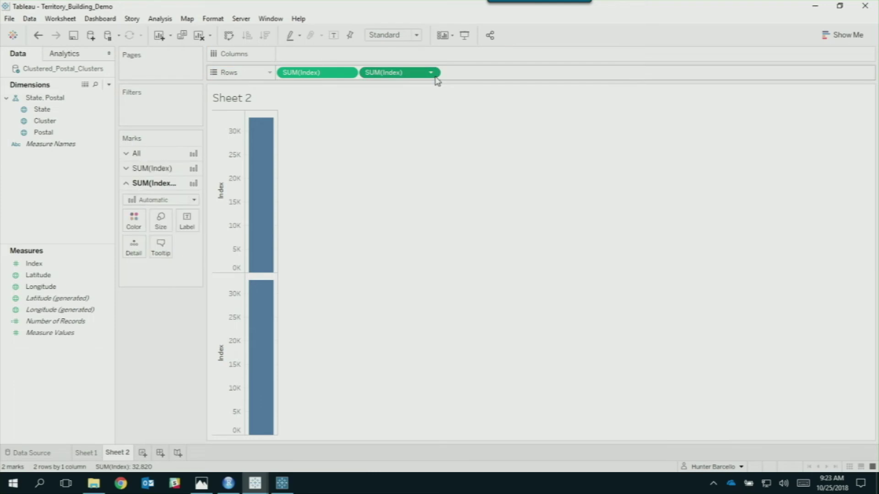
{"action": "double_click", "coordinate": [417, 75]}
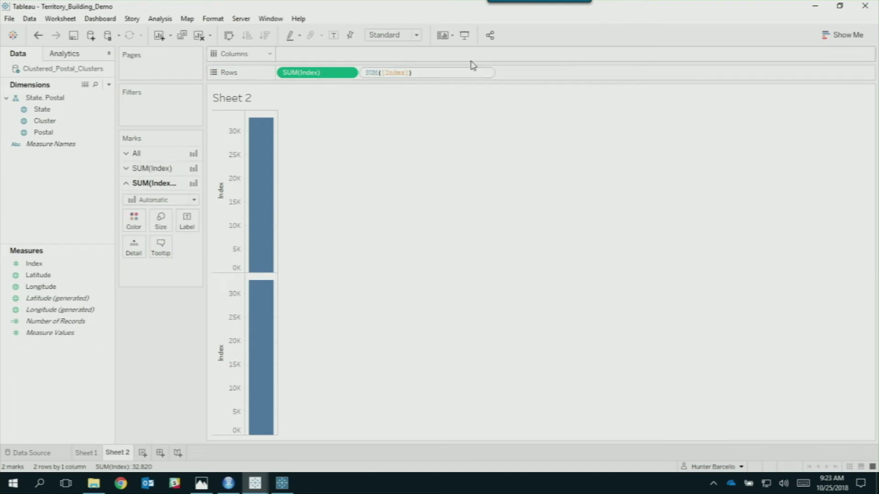
{"action": "type", "text": "/9"}
{"action": "key", "text": "Return"}
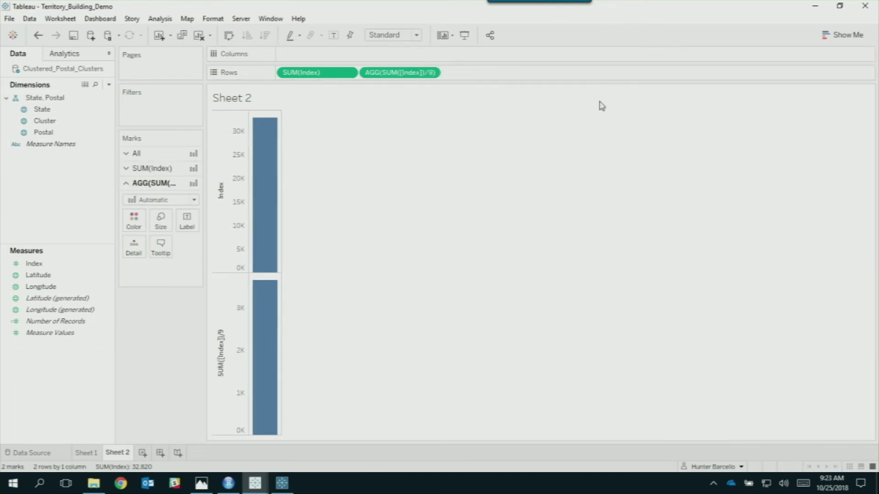
{"action": "mouse_move", "coordinate": [278, 295]}
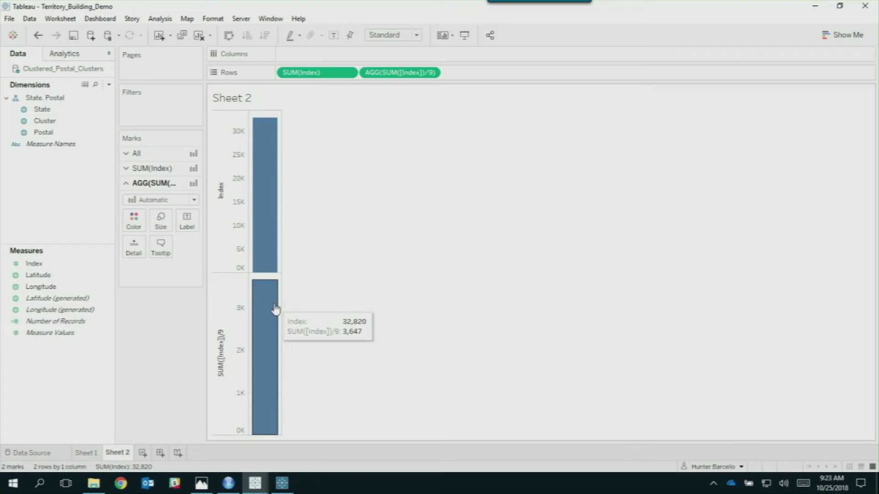
Change the Sheet 1 map title to two lines: "3647 Target Index" and "3500-3800 Target Range"
{"action": "left_click", "coordinate": [80, 455]}
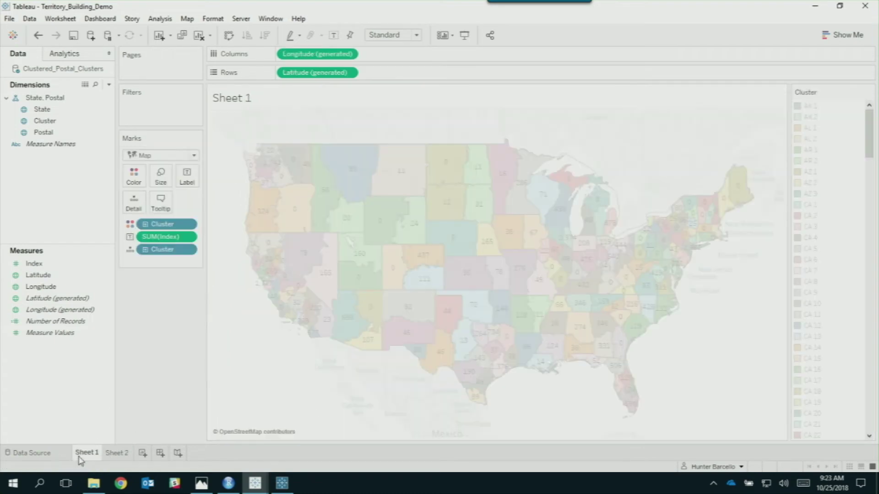
{"action": "double_click", "coordinate": [245, 97]}
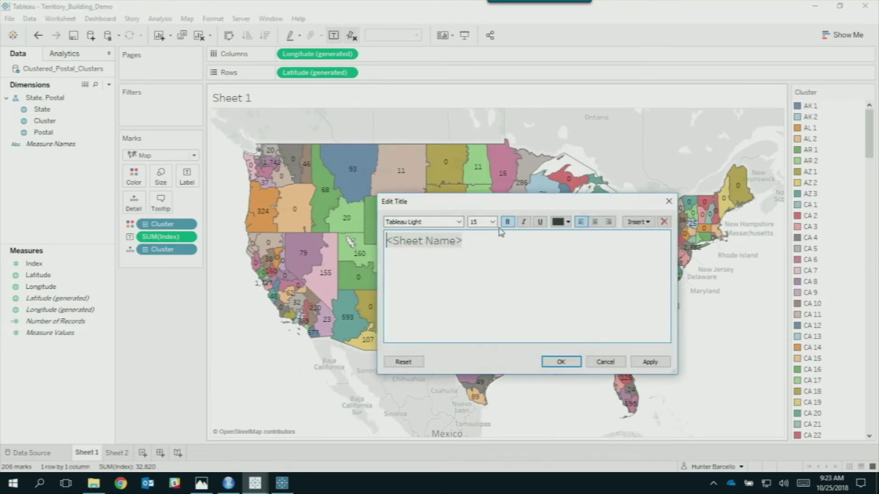
{"action": "key", "text": "ctrl+a"}
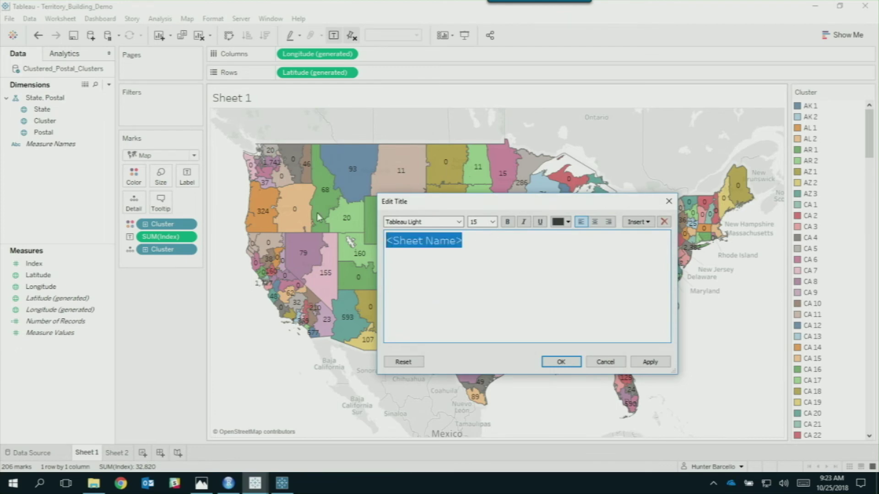
{"action": "key", "text": "BackSpace"}
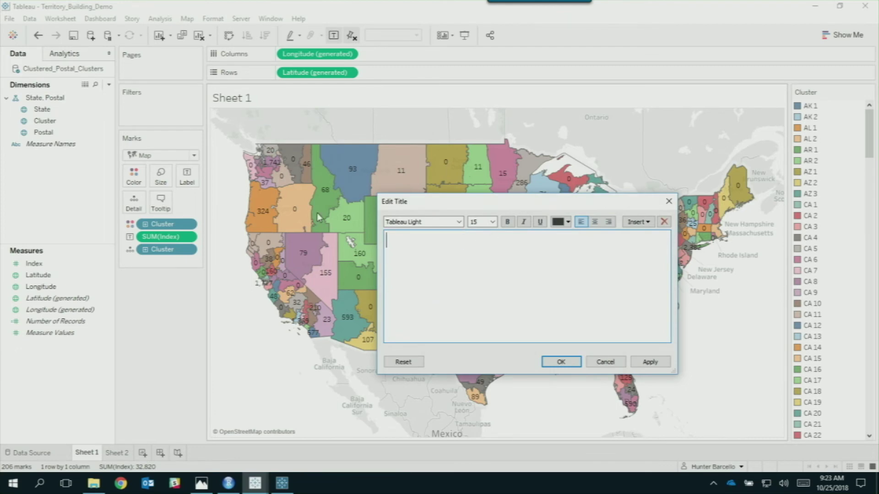
{"action": "type", "text": "3647 Target Index"}
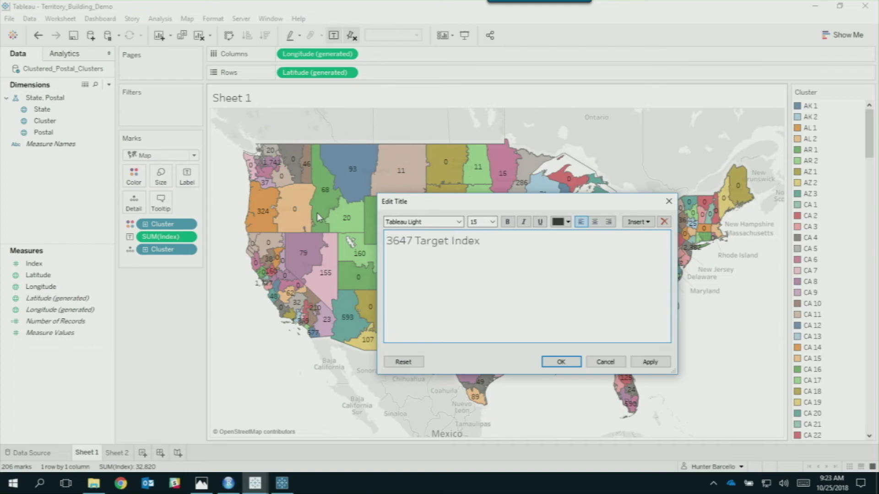
{"action": "key", "text": "Return"}
{"action": "type", "text": "3500-3800 T"}
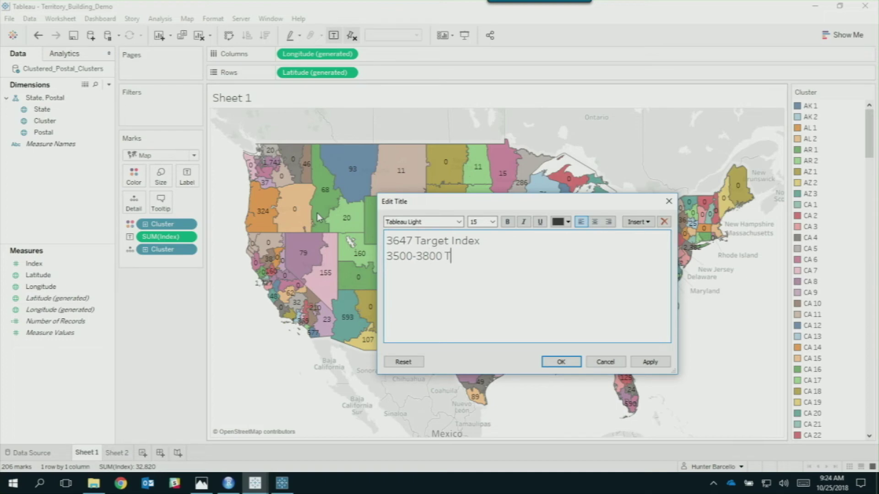
{"action": "type", "text": "arget Range"}
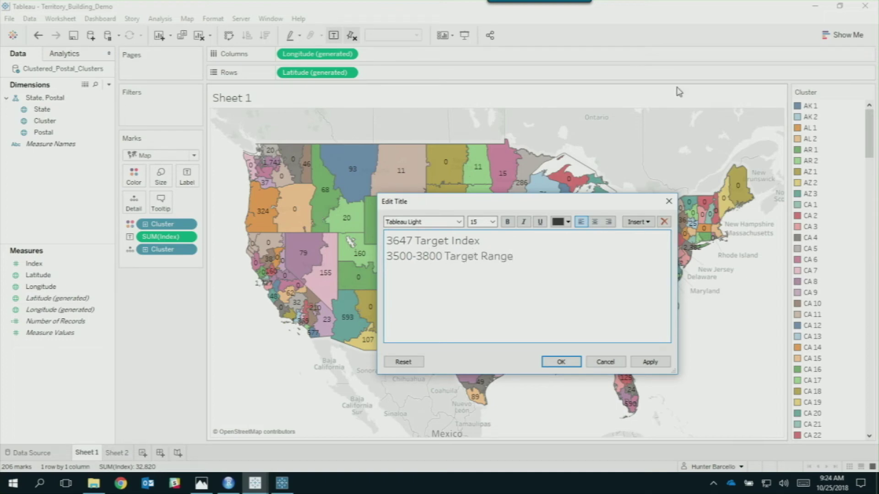
{"action": "left_click", "coordinate": [560, 361]}
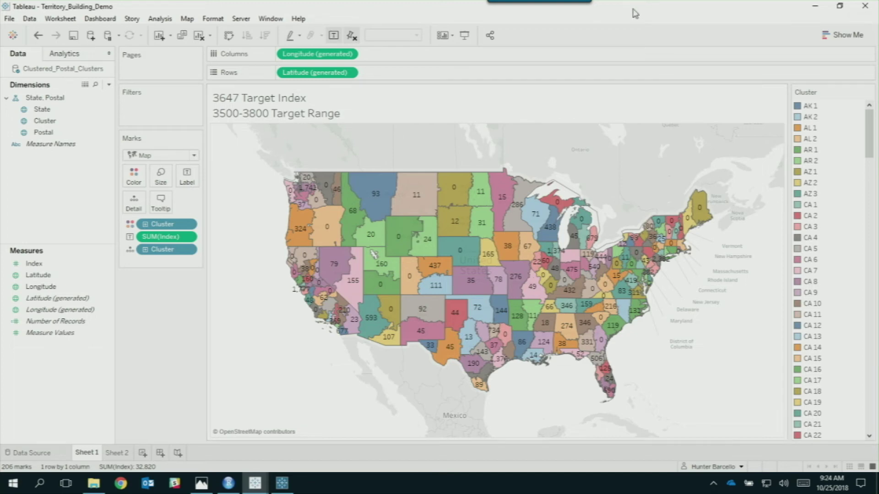
Start a territory selection on the map with the Manhattan clusters, Round2 NY 8 and the adjacent cluster to the south
{"action": "scroll", "coordinate": [699, 269], "scroll_direction": "up", "scroll_amount": 2}
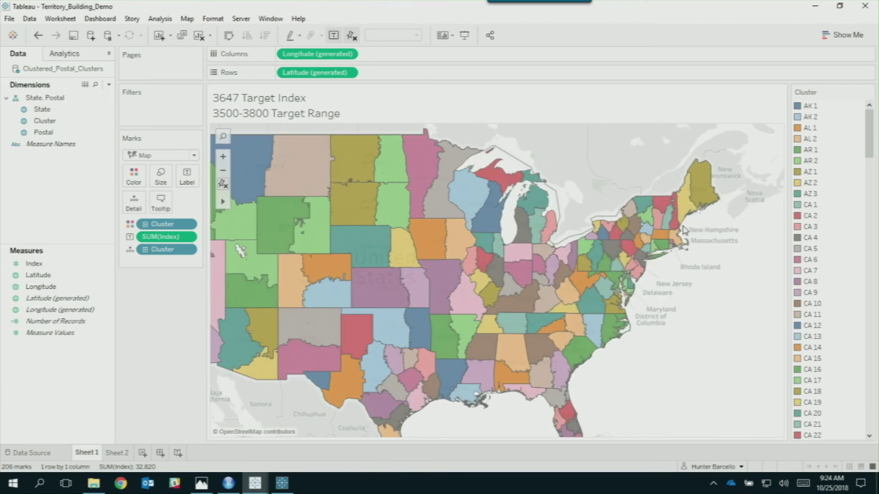
{"action": "scroll", "coordinate": [699, 269], "scroll_direction": "up", "scroll_amount": 4}
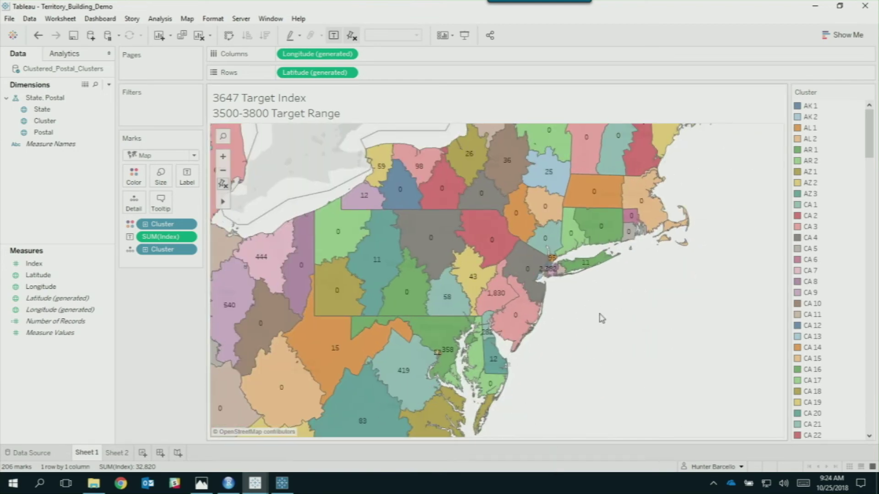
{"action": "scroll", "coordinate": [568, 273], "scroll_direction": "up", "scroll_amount": 3}
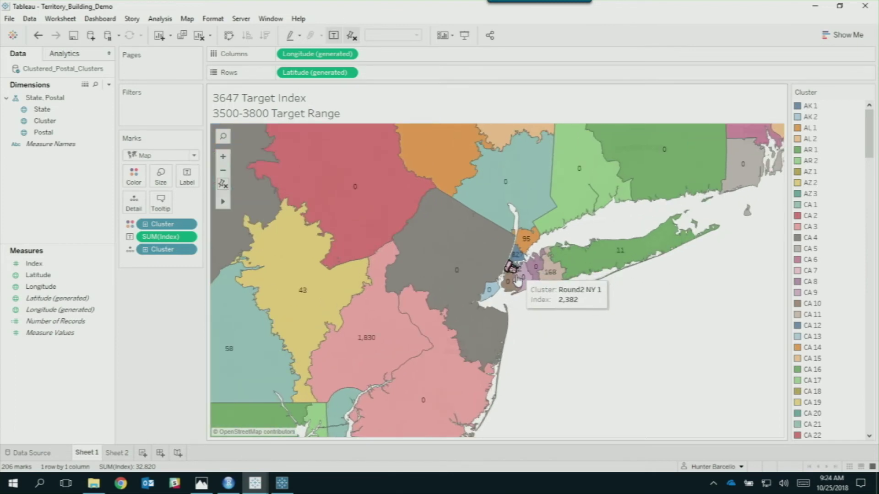
{"action": "left_click", "coordinate": [513, 259]}
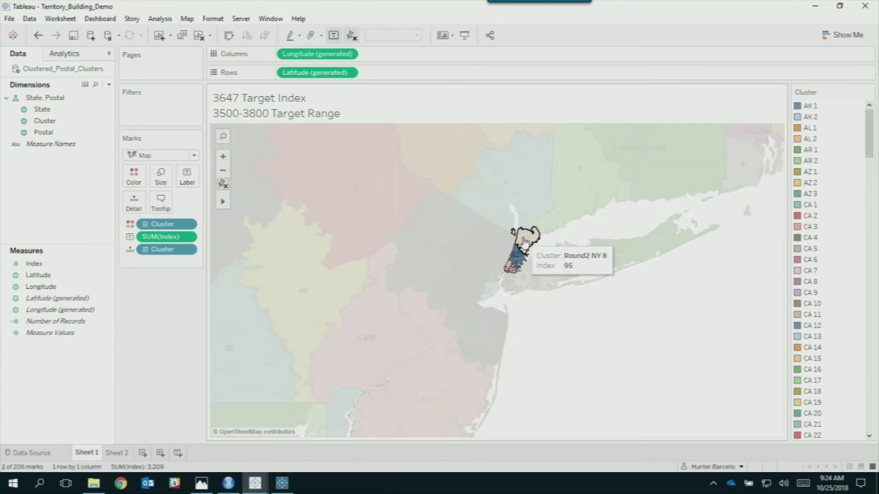
{"action": "left_click", "coordinate": [524, 241], "text": "ctrl"}
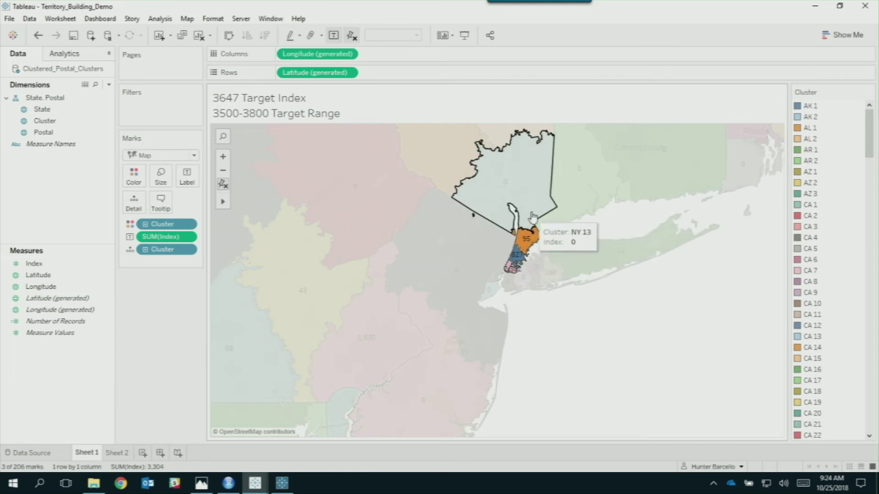
{"action": "left_click", "coordinate": [507, 286], "text": "ctrl"}
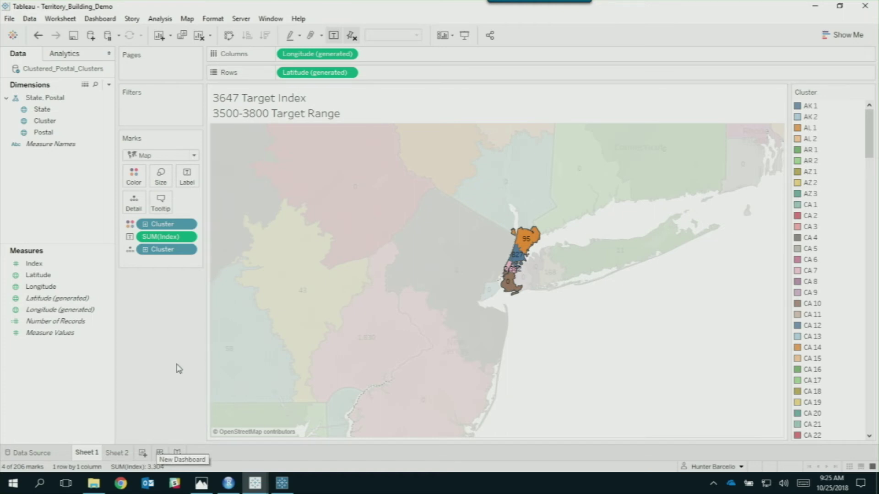
{"action": "mouse_move", "coordinate": [519, 276]}
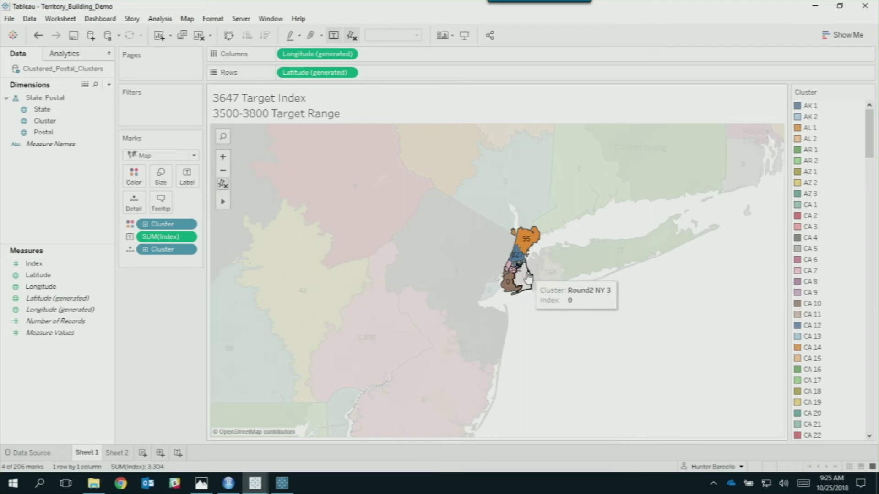
{"action": "mouse_move", "coordinate": [494, 203]}
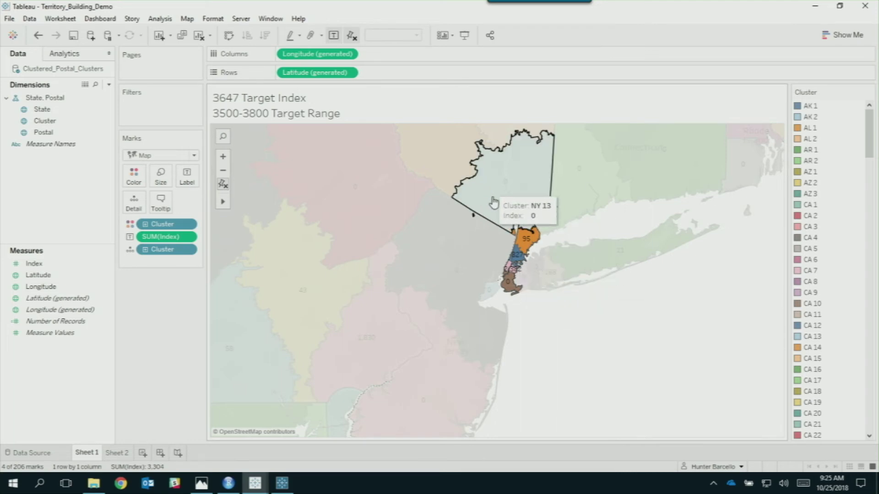
Extend the selection to the neighboring clusters in northern New Jersey, Connecticut, southeastern New York and northeastern Pennsylvania
{"action": "left_click", "coordinate": [476, 248], "text": "ctrl"}
{"action": "left_click", "coordinate": [574, 198], "text": "ctrl"}
{"action": "left_click", "coordinate": [454, 147], "text": "ctrl"}
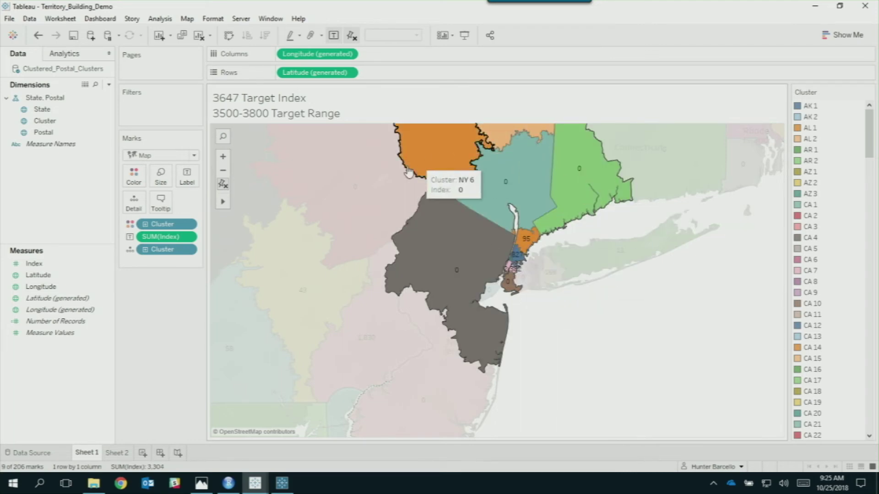
{"action": "left_click", "coordinate": [356, 179], "text": "ctrl"}
{"action": "left_click_drag", "start_coordinate": [650, 215], "coordinate": [641, 392]}
{"action": "left_click", "coordinate": [643, 303], "text": "ctrl"}
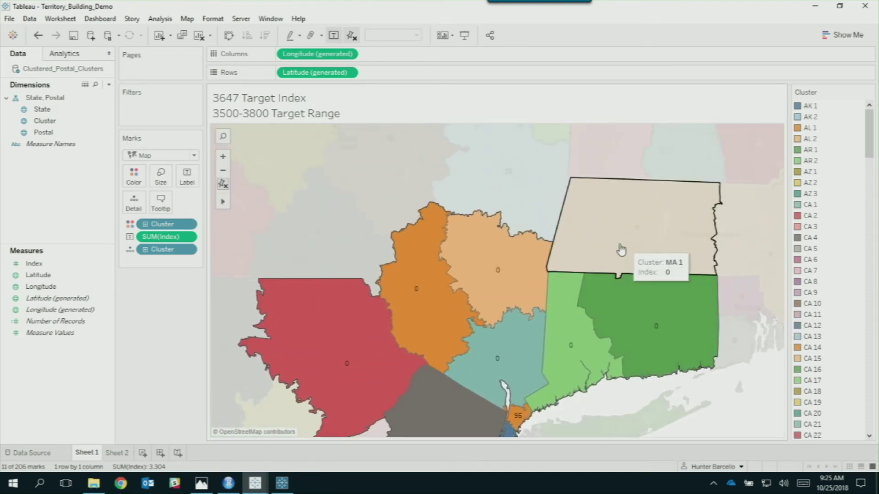
Add MA 1, the adjoining upstate New York clusters including NY 2, and the Long Island clusters, and group the whole selection
{"action": "left_click", "coordinate": [621, 248], "text": "ctrl"}
{"action": "left_click", "coordinate": [486, 202], "text": "ctrl"}
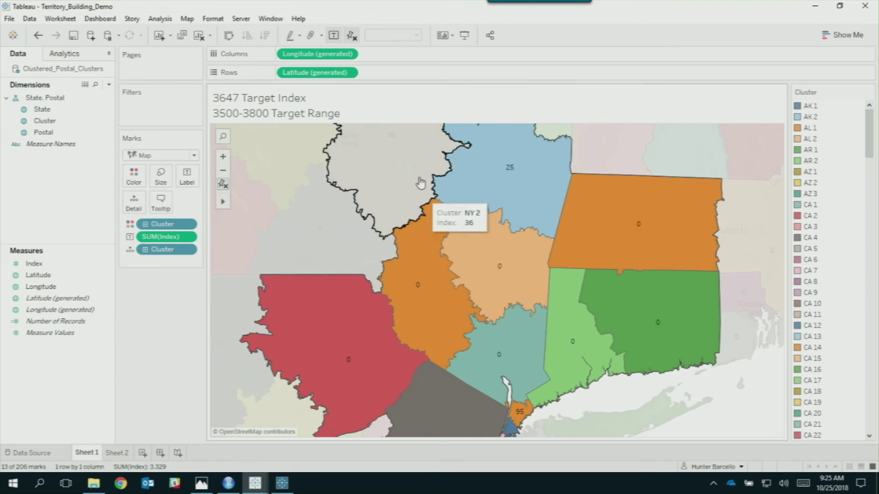
{"action": "left_click", "coordinate": [346, 226], "text": "ctrl"}
{"action": "left_click", "coordinate": [344, 240], "text": "ctrl"}
{"action": "scroll", "coordinate": [393, 274], "scroll_direction": "down", "scroll_amount": 3}
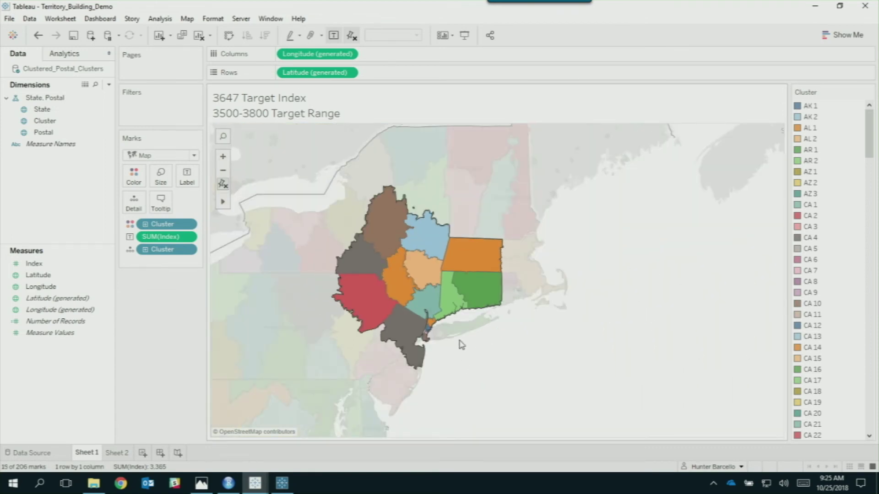
{"action": "left_click_drag", "start_coordinate": [460, 344], "coordinate": [486, 364]}
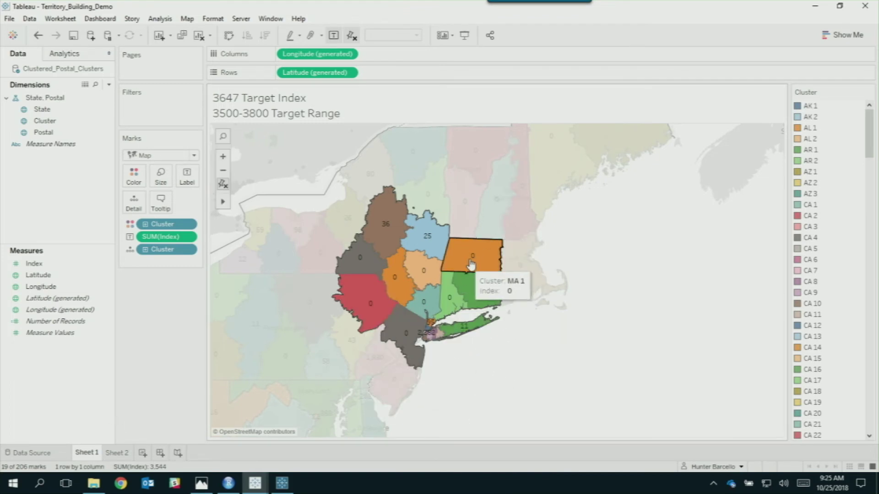
{"action": "right_click", "coordinate": [456, 266]}
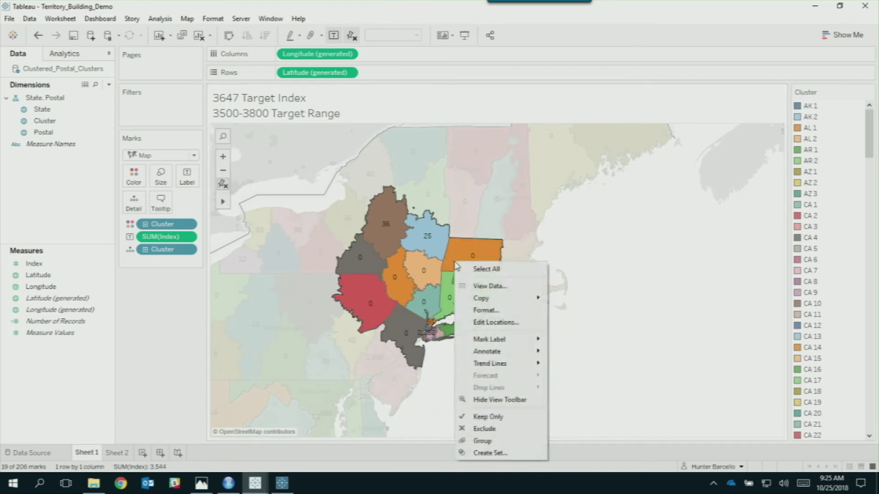
{"action": "left_click", "coordinate": [496, 442]}
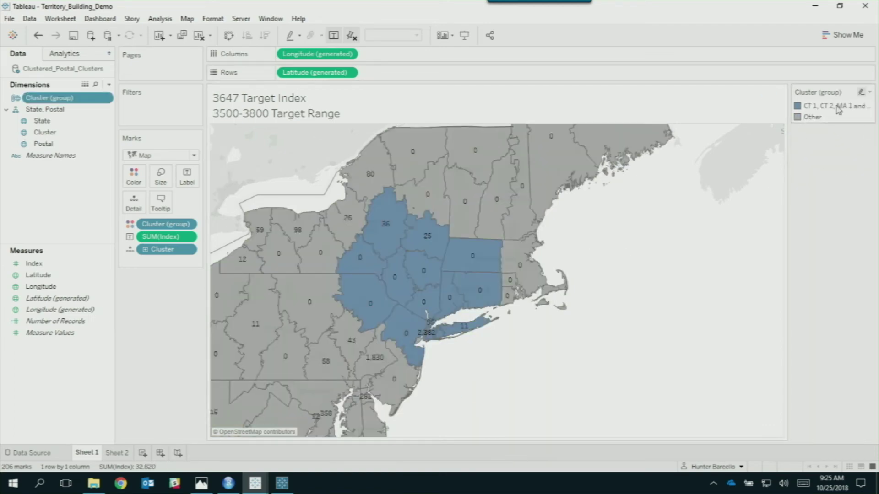
Filter the map by the cluster group to keep only Other
{"action": "double_click", "coordinate": [829, 108]}
{"action": "key", "text": "Escape"}
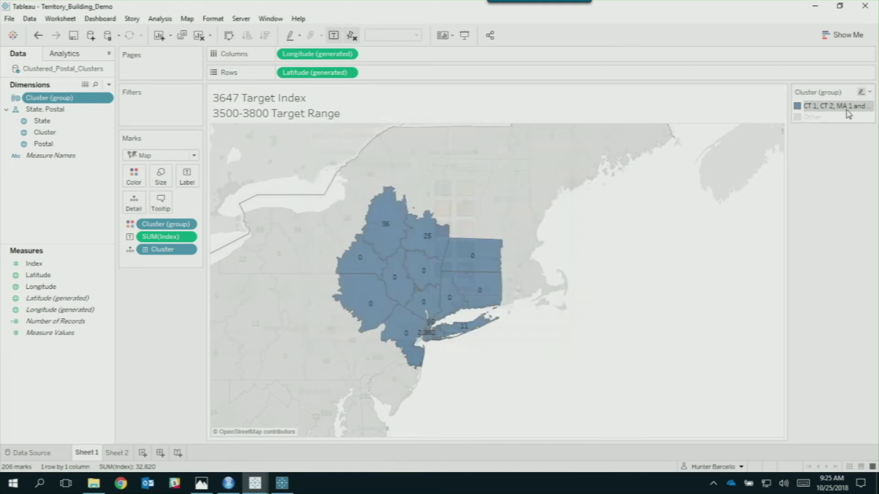
{"action": "right_click", "coordinate": [847, 108]}
{"action": "left_click", "coordinate": [813, 298]}
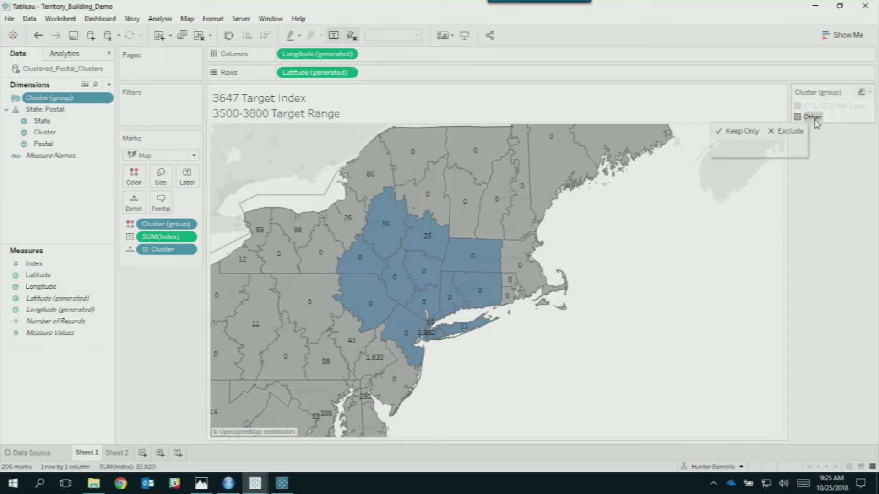
{"action": "left_click", "coordinate": [744, 132]}
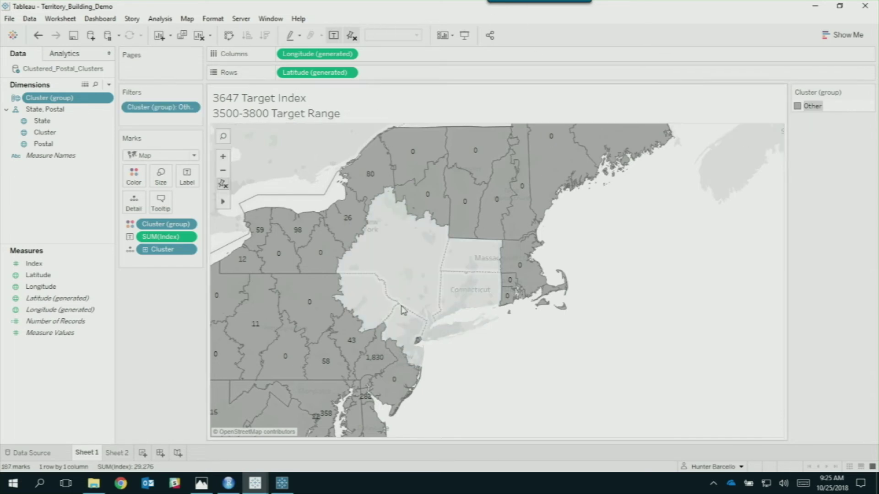
Select the clusters of New England, remaining upstate New York, Pennsylvania, southern New Jersey, Delaware and Maryland, plus northeastern Ohio
{"action": "scroll", "coordinate": [639, 300], "scroll_direction": "down", "scroll_amount": 4}
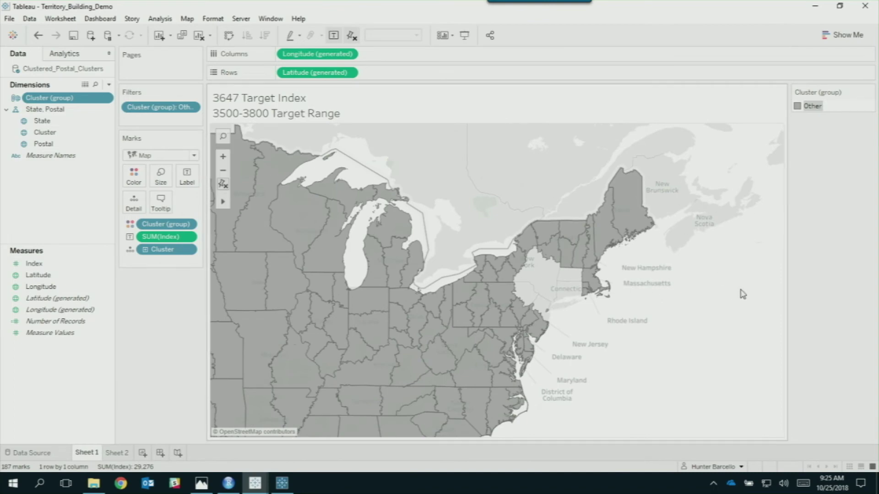
{"action": "mouse_move", "coordinate": [604, 238]}
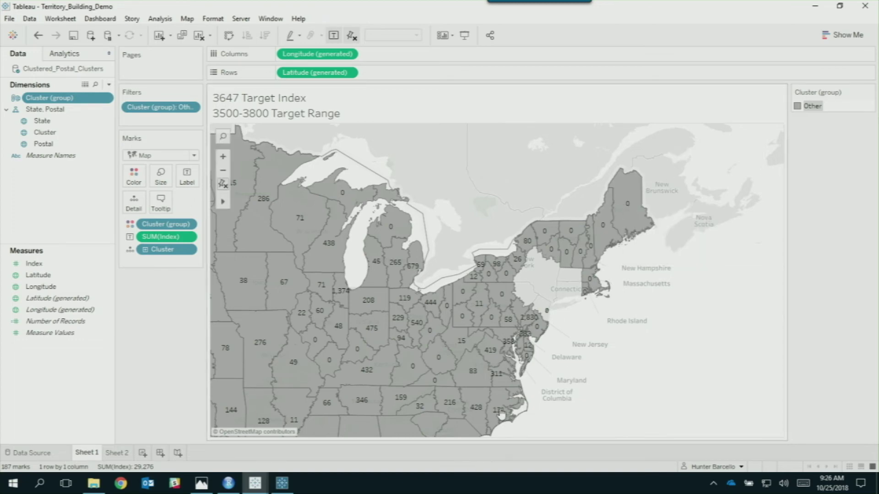
{"action": "left_click_drag", "start_coordinate": [564, 254], "coordinate": [628, 315]}
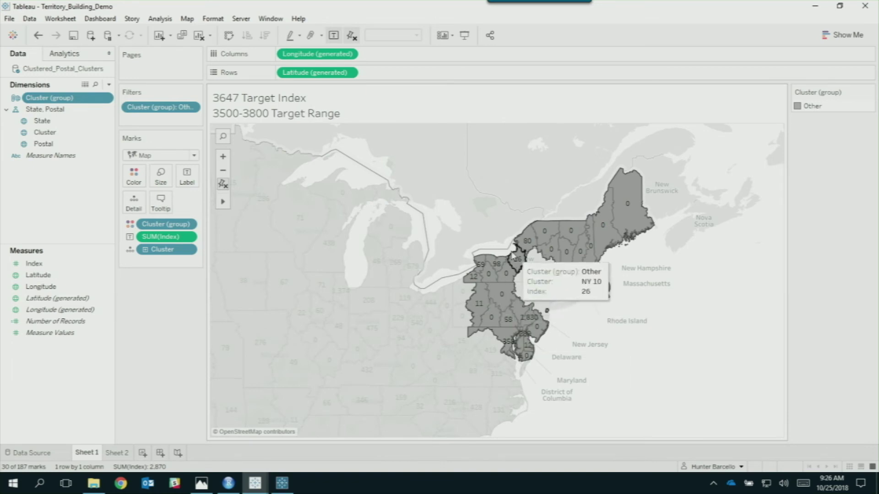
{"action": "left_click_drag", "start_coordinate": [493, 258], "coordinate": [547, 306]}
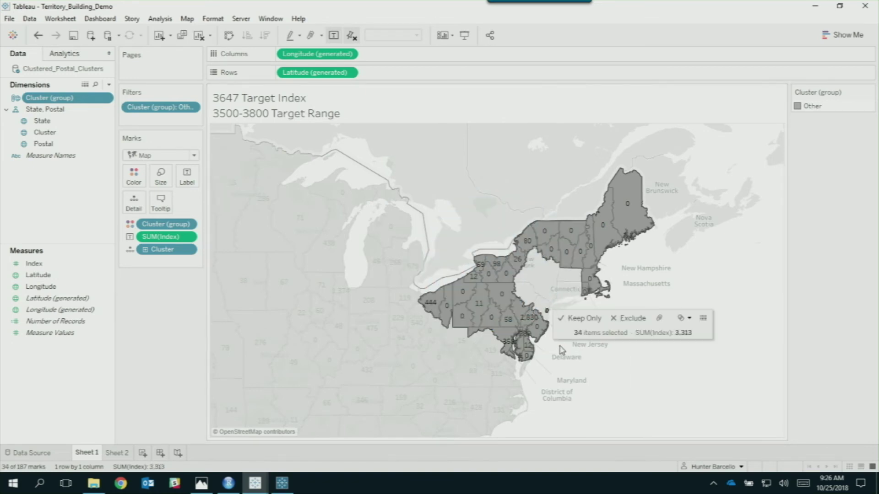
Add the eastern Virginia clusters without the 419 cluster, and group the whole Northeast selection
{"action": "left_click_drag", "start_coordinate": [547, 346], "coordinate": [569, 337]}
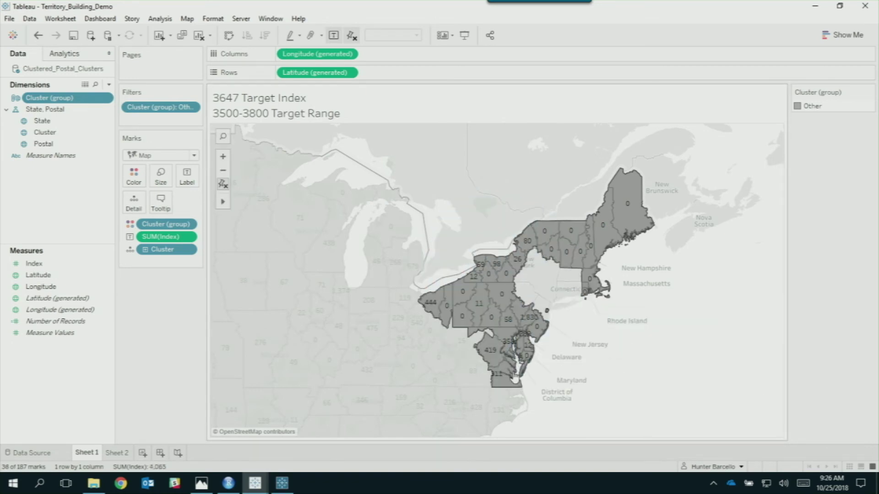
{"action": "left_click", "coordinate": [490, 353], "text": "ctrl"}
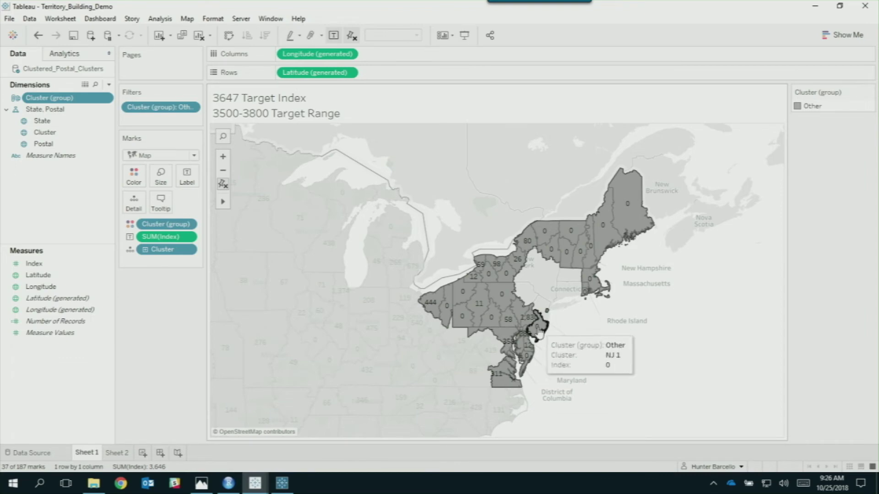
{"action": "mouse_move", "coordinate": [610, 328]}
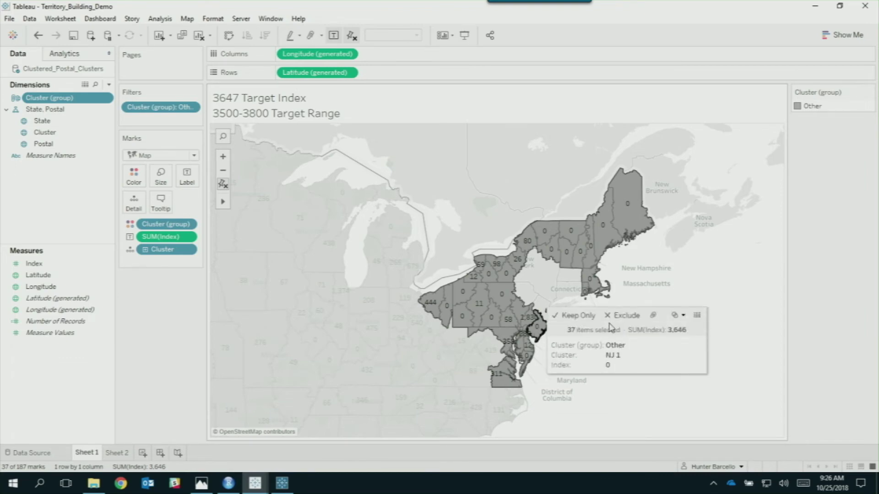
{"action": "left_click", "coordinate": [653, 317]}
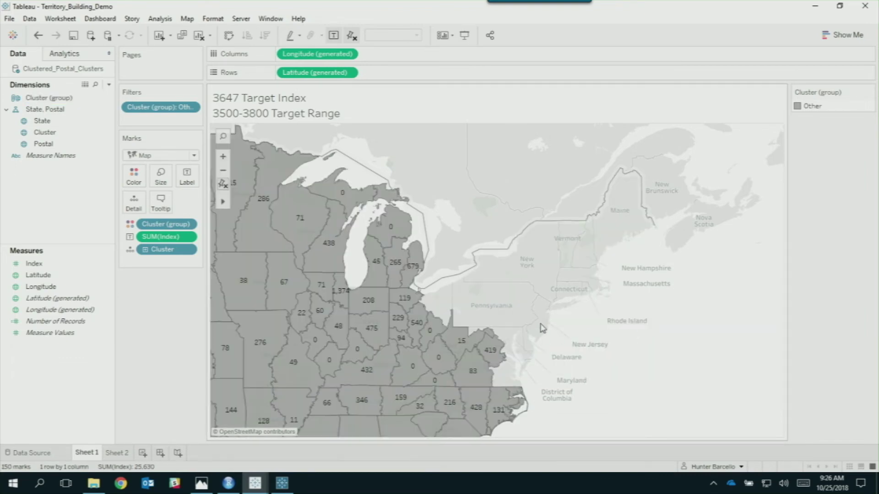
Select and group the clusters from Michigan through Ohio, eastern Kentucky, West Virginia and Virginia to the Carolinas and eastern Tennessee, without northern Indiana's 208 cluster
{"action": "left_click_drag", "start_coordinate": [533, 327], "coordinate": [609, 418]}
{"action": "left_click_drag", "start_coordinate": [440, 265], "coordinate": [499, 322]}
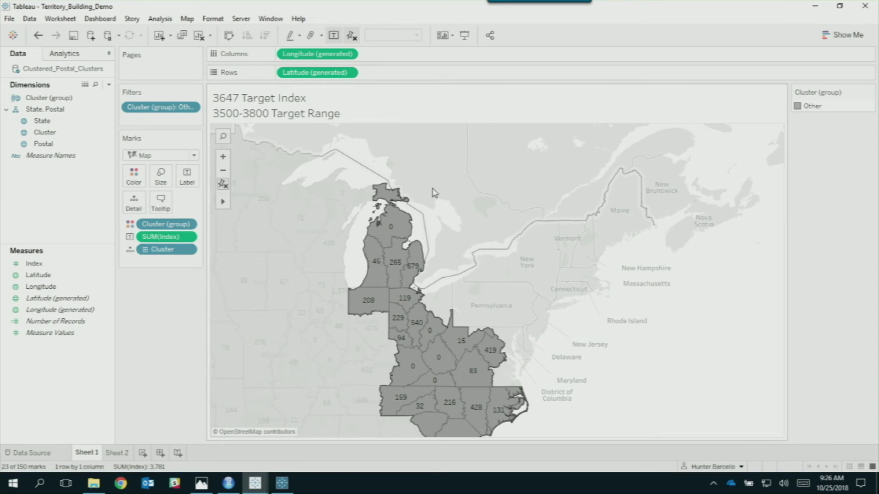
{"action": "left_click", "coordinate": [370, 310], "text": "ctrl"}
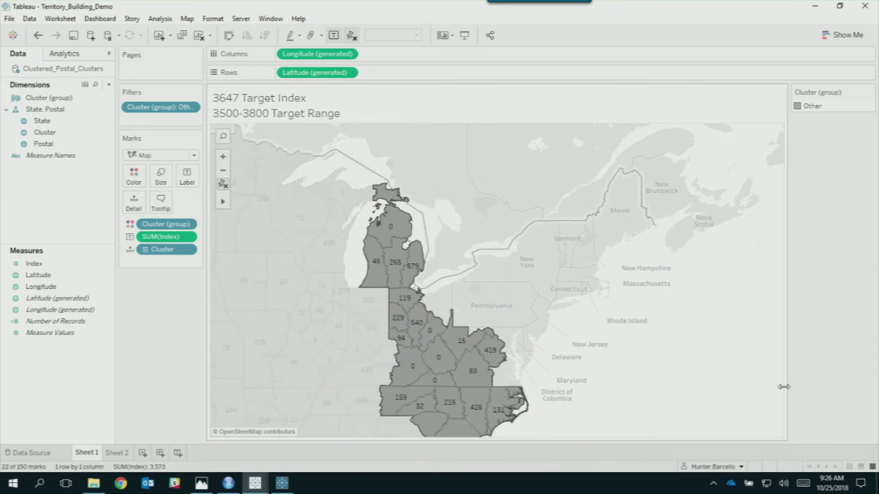
{"action": "left_click_drag", "start_coordinate": [620, 341], "coordinate": [696, 249]}
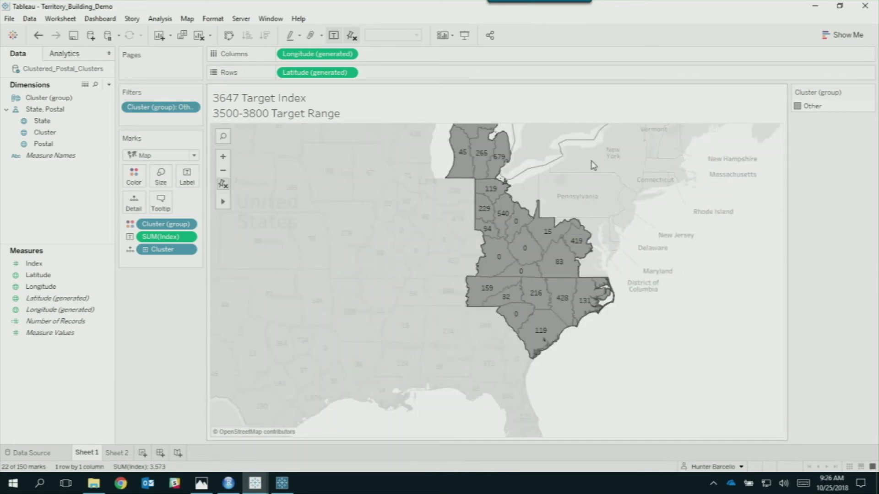
{"action": "left_click_drag", "start_coordinate": [592, 164], "coordinate": [615, 317]}
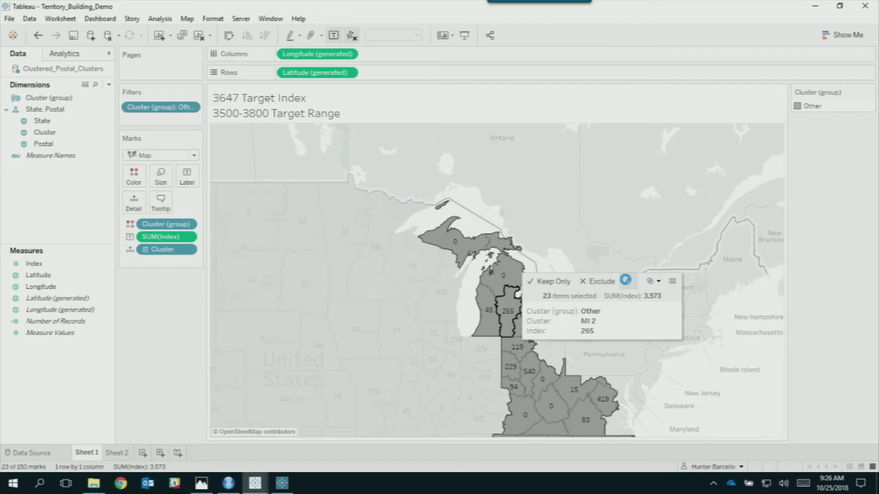
{"action": "left_click", "coordinate": [625, 279]}
Select the Florida, Georgia and Alabama clusters, then add the 432 and 346 clusters in Kentucky and Tennessee and the Mississippi clusters
{"action": "scroll", "coordinate": [583, 207], "scroll_direction": "down", "scroll_amount": 5}
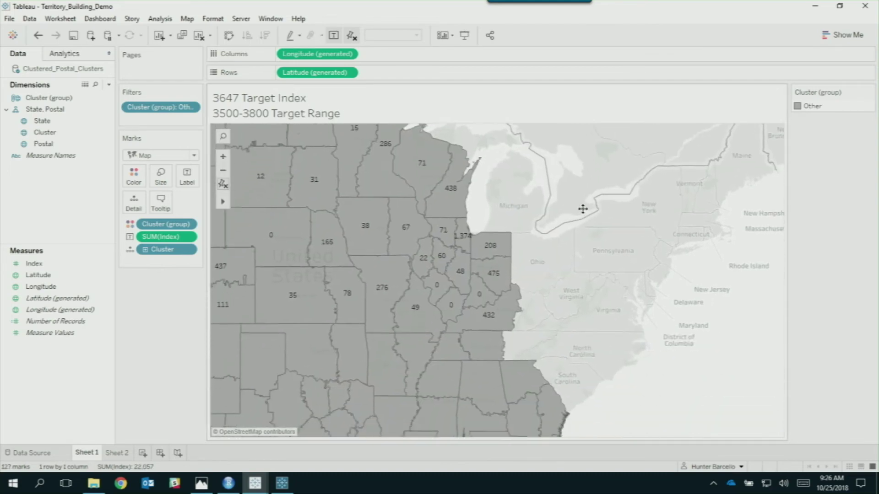
{"action": "left_click_drag", "start_coordinate": [612, 387], "coordinate": [616, 257]}
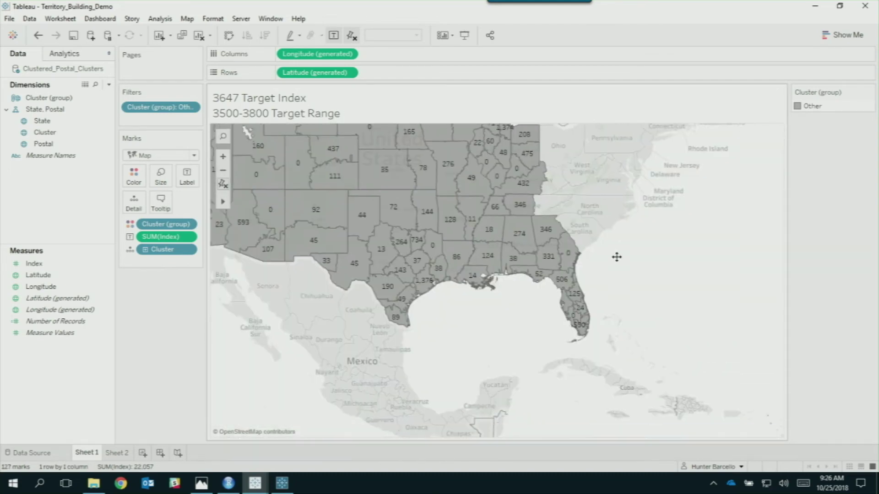
{"action": "left_click_drag", "start_coordinate": [574, 289], "coordinate": [615, 344]}
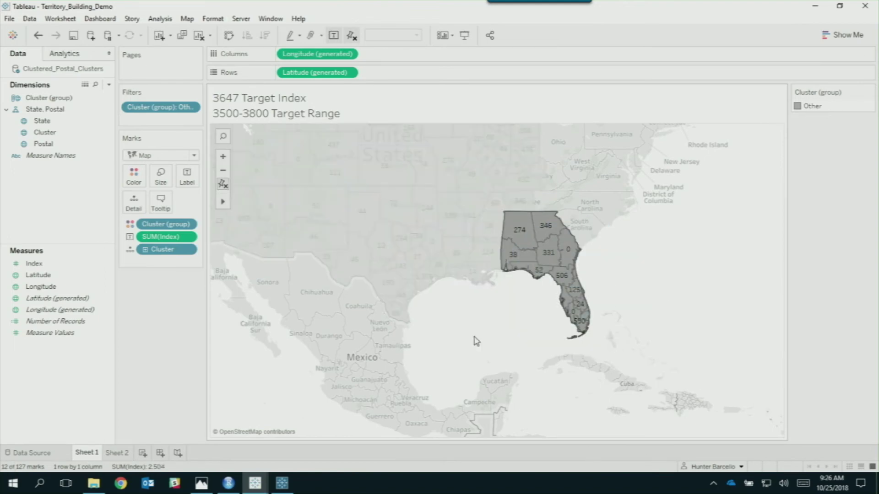
{"action": "left_click_drag", "start_coordinate": [554, 206], "coordinate": [578, 199]}
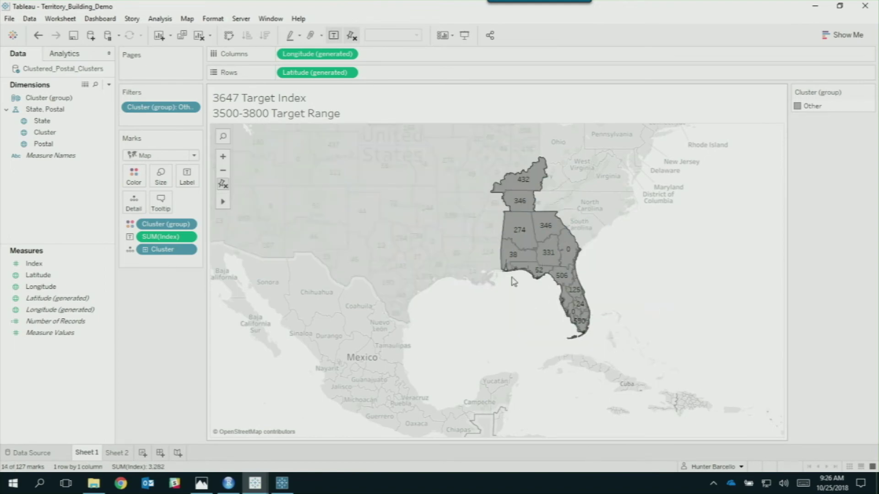
{"action": "left_click", "coordinate": [494, 259], "text": "ctrl"}
{"action": "left_click", "coordinate": [497, 232], "text": "ctrl"}
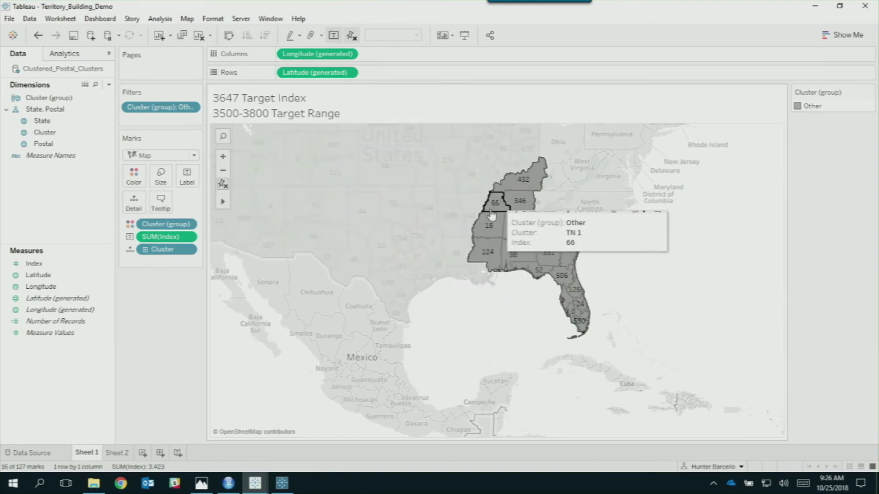
Add TN 1, the Louisiana clusters, eastern Arkansas, MO 1, and the southern Illinois and Indiana clusters, and group the selection
{"action": "left_click", "coordinate": [492, 215], "text": "ctrl"}
{"action": "left_click", "coordinate": [456, 255], "text": "ctrl"}
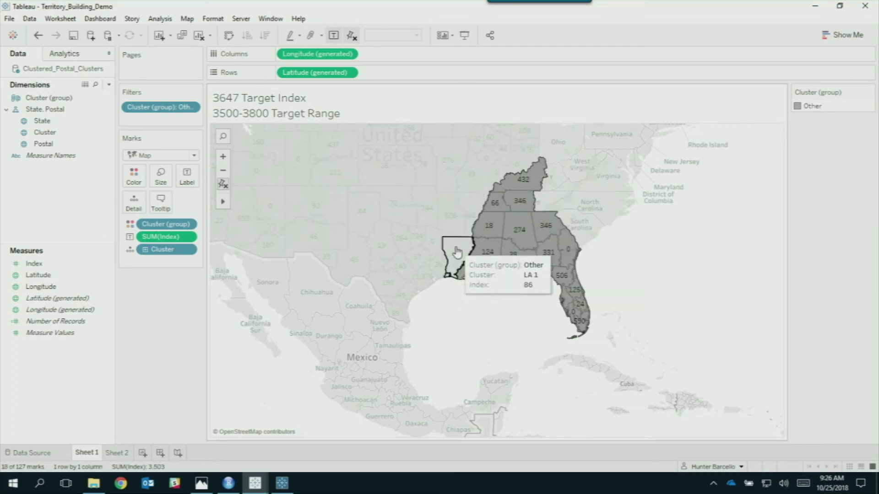
{"action": "left_click", "coordinate": [474, 216], "text": "ctrl"}
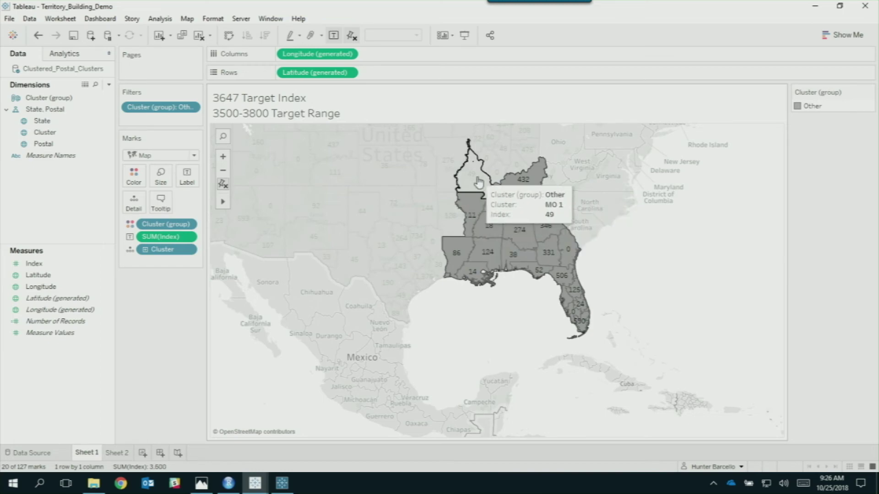
{"action": "left_click", "coordinate": [472, 176], "text": "ctrl"}
{"action": "left_click", "coordinate": [492, 173], "text": "ctrl"}
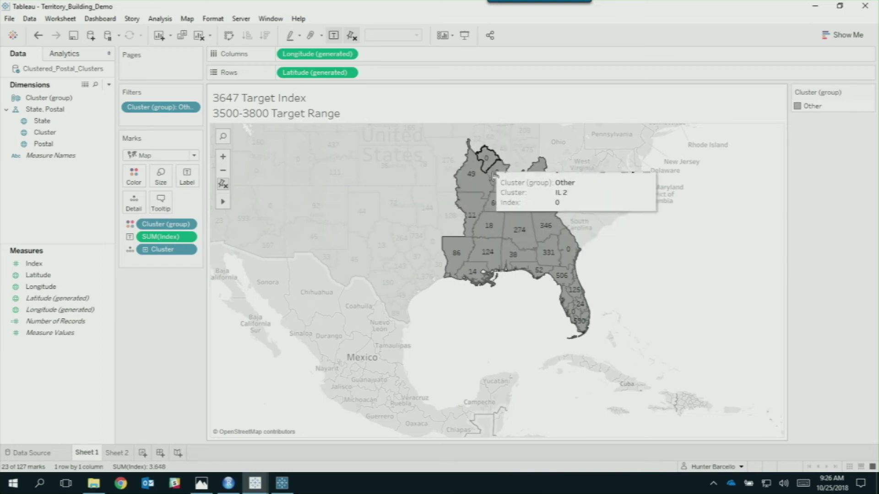
{"action": "left_click", "coordinate": [486, 158], "text": "ctrl"}
{"action": "left_click", "coordinate": [521, 175], "text": "ctrl"}
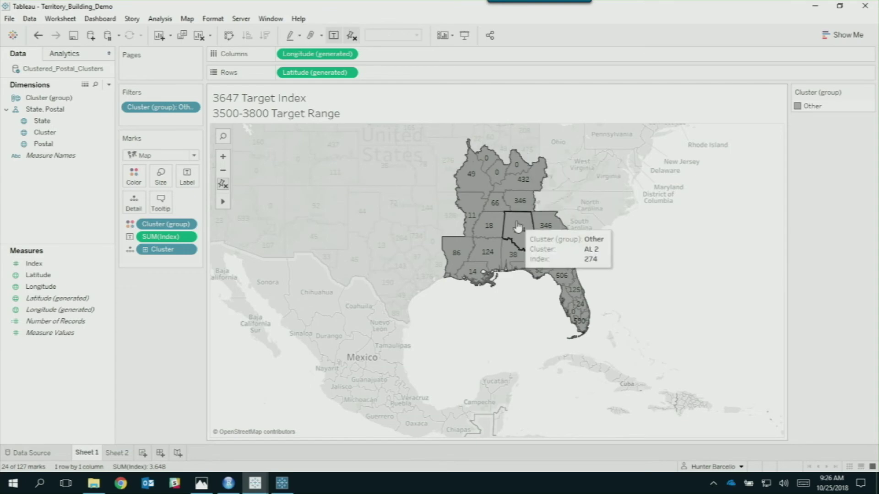
{"action": "mouse_move", "coordinate": [628, 211]}
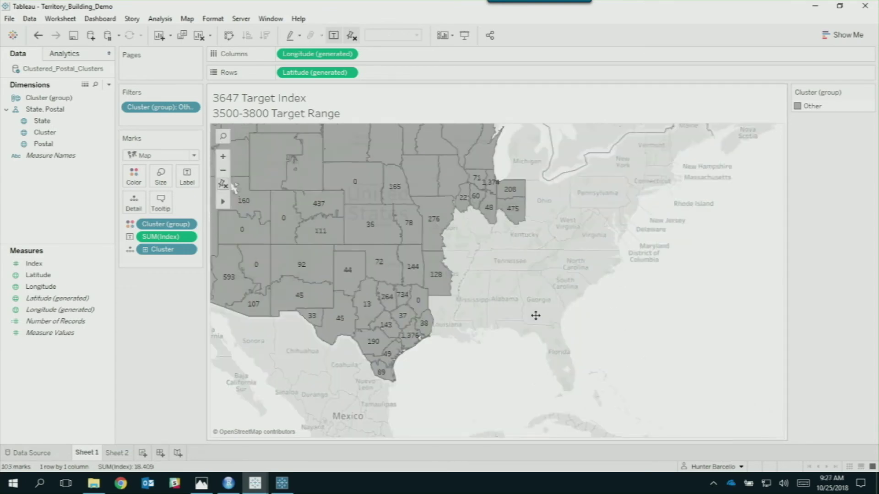
Select the remaining Illinois, Indiana, Wisconsin, Iowa and Missouri clusters together with the Minnesota and Dakota clusters
{"action": "left_click_drag", "start_coordinate": [563, 211], "coordinate": [555, 389]}
{"action": "left_click_drag", "start_coordinate": [545, 269], "coordinate": [622, 329]}
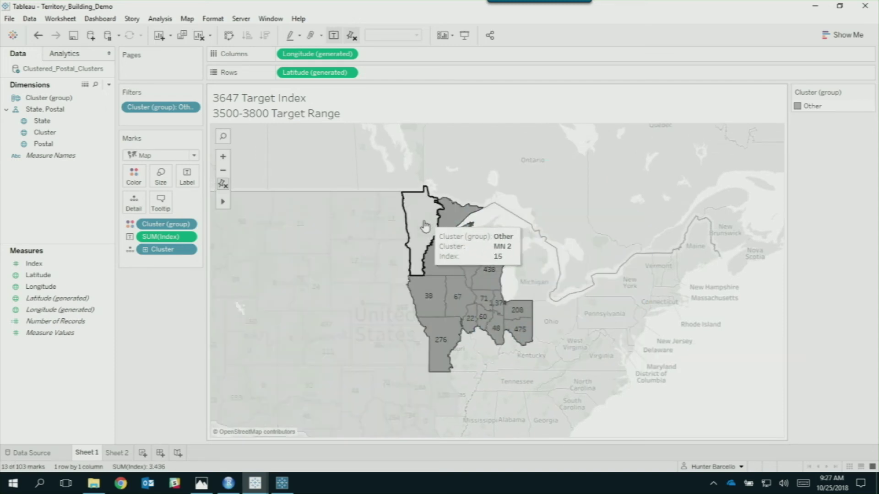
{"action": "mouse_move", "coordinate": [403, 215]}
{"action": "left_mouse_down"}
{"action": "mouse_move", "coordinate": [432, 203]}
{"action": "mouse_move", "coordinate": [380, 215]}
{"action": "mouse_move", "coordinate": [403, 237]}
{"action": "left_mouse_up"}
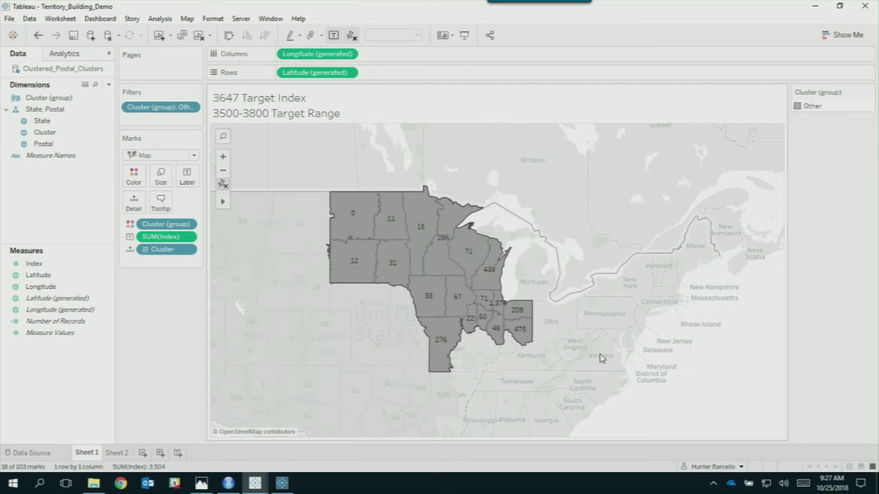
Extend the Midwest selection with the Kansas clusters and the Nebraska clusters, including NE 2
{"action": "left_click", "coordinate": [412, 347], "text": "ctrl"}
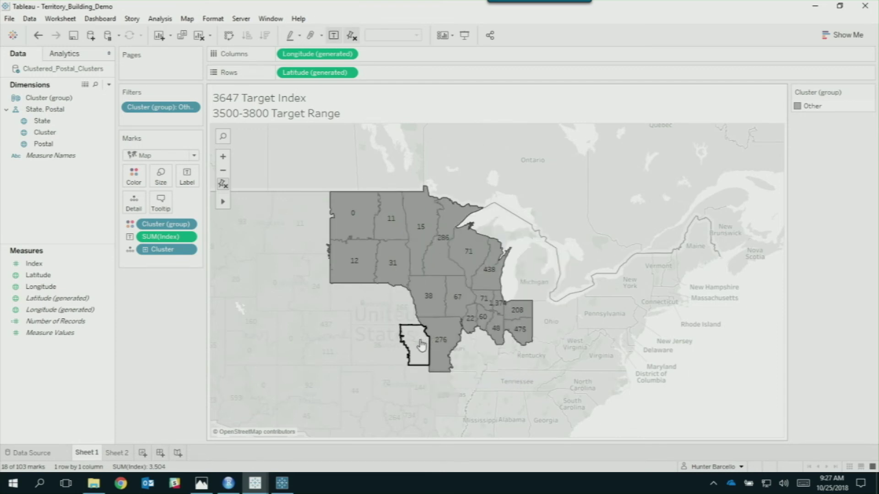
{"action": "left_click", "coordinate": [378, 354], "text": "ctrl"}
{"action": "left_click", "coordinate": [407, 315], "text": "ctrl"}
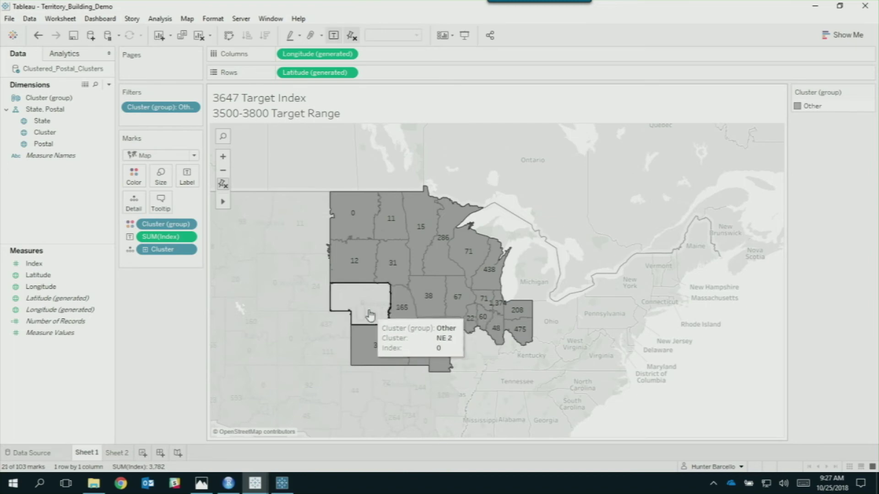
{"action": "left_click", "coordinate": [362, 300], "text": "ctrl"}
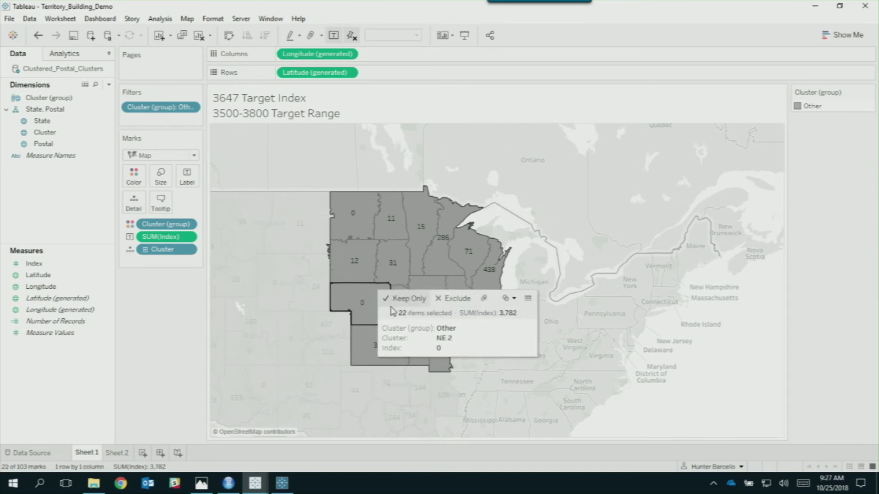
Take the North Dakota and South Dakota clusters out of the selection and group the remaining Midwest clusters
{"action": "left_click", "coordinate": [390, 215], "text": "ctrl"}
{"action": "left_click", "coordinate": [393, 270], "text": "ctrl"}
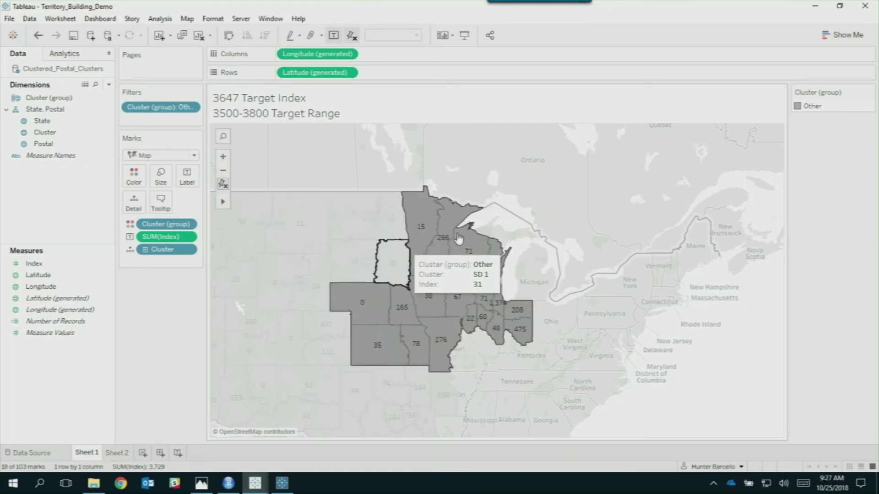
{"action": "mouse_move", "coordinate": [503, 269]}
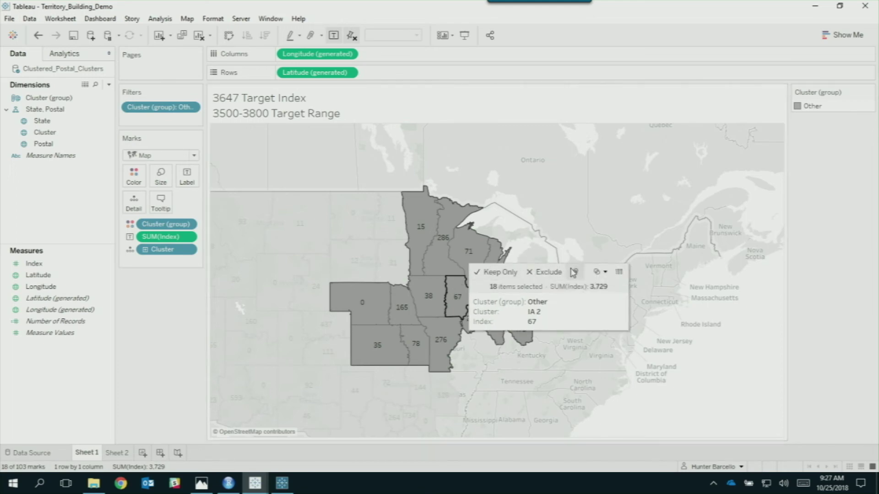
{"action": "left_click", "coordinate": [547, 272]}
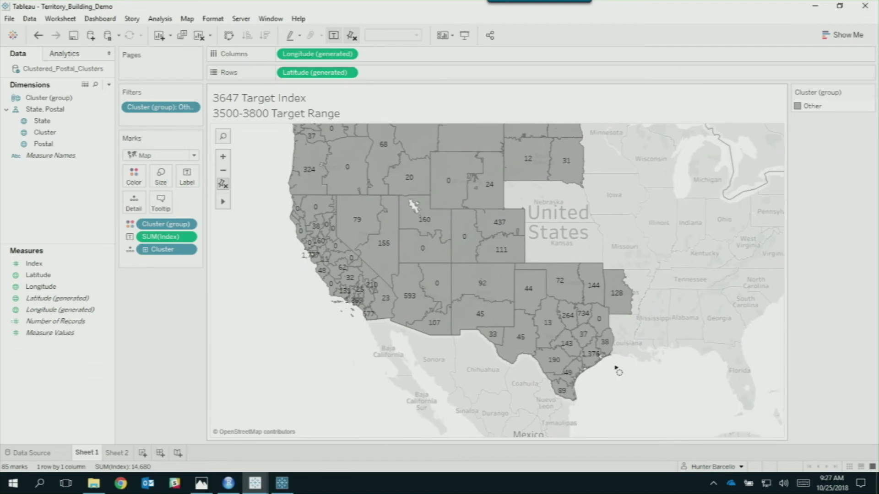
Select and group the clusters of Texas, Oklahoma, New Mexico, western Arkansas and Arizona, leaving out Arizona's 593 cluster
{"action": "left_click_drag", "start_coordinate": [608, 355], "coordinate": [658, 426]}
{"action": "left_click_drag", "start_coordinate": [485, 320], "coordinate": [536, 355]}
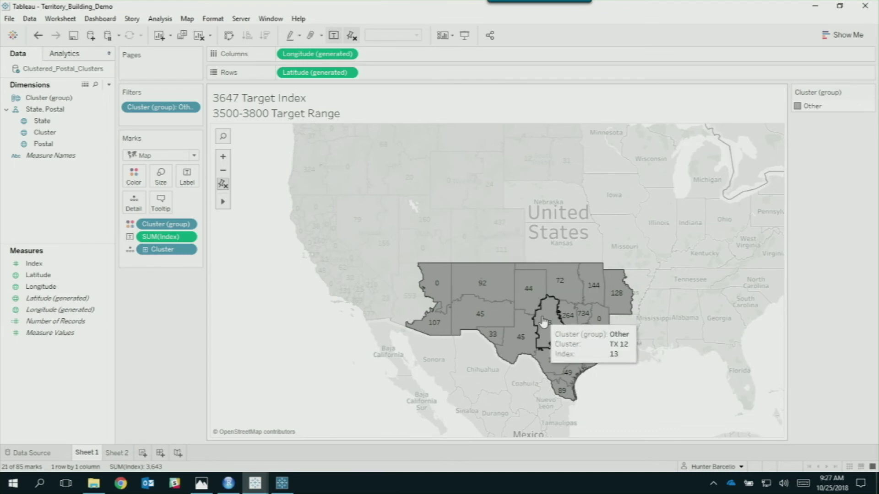
{"action": "mouse_move", "coordinate": [616, 318]}
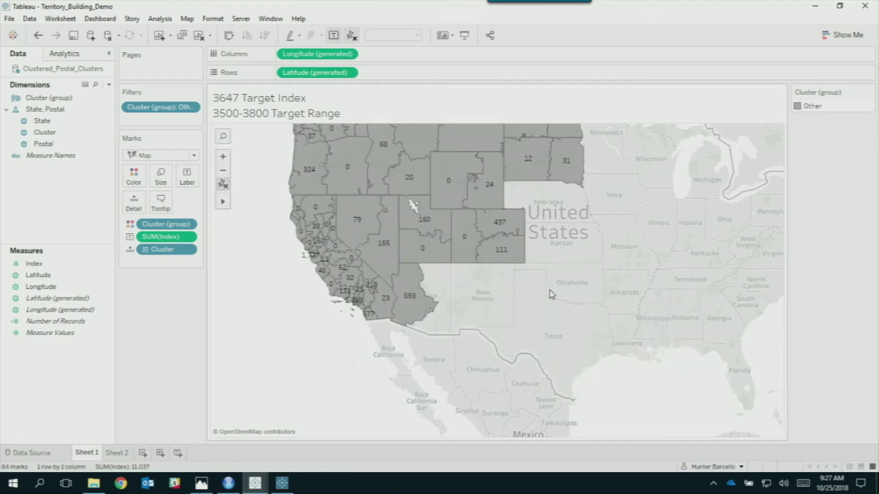
Select Arizona's 593 cluster together with the southern California clusters, including those around Los Angeles
{"action": "left_click_drag", "start_coordinate": [396, 337], "coordinate": [417, 381]}
{"action": "scroll", "coordinate": [368, 295], "scroll_direction": "up", "scroll_amount": 3}
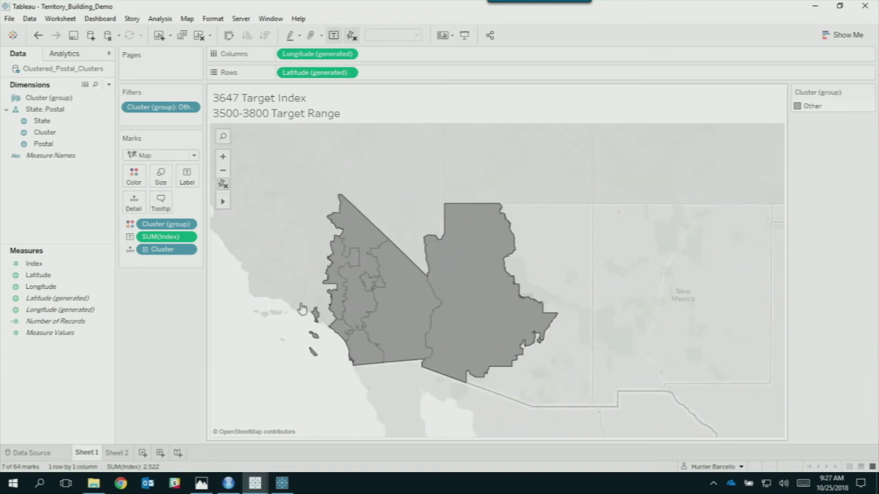
{"action": "scroll", "coordinate": [302, 309], "scroll_direction": "up", "scroll_amount": 1}
{"action": "left_click", "coordinate": [298, 311], "text": "ctrl"}
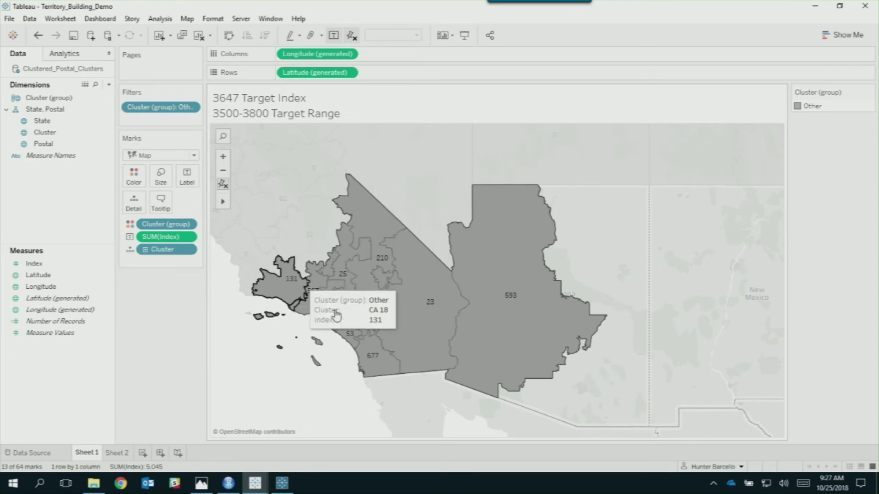
Take CA 13, CA 18, CA 21 and the neighbouring 25 and 103 clusters out of the selection, keep CA 30, and add southern Nevada
{"action": "left_click", "coordinate": [293, 298], "text": "ctrl"}
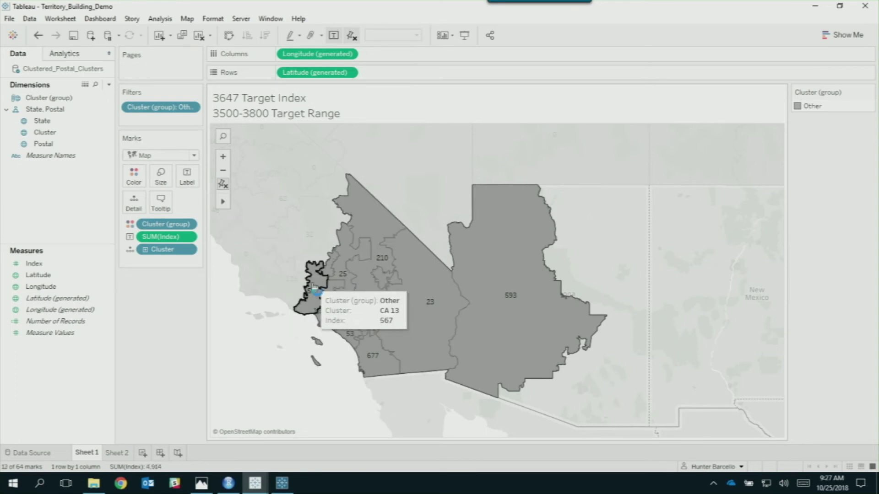
{"action": "left_click", "coordinate": [440, 246], "text": "ctrl"}
{"action": "left_click", "coordinate": [357, 273], "text": "ctrl"}
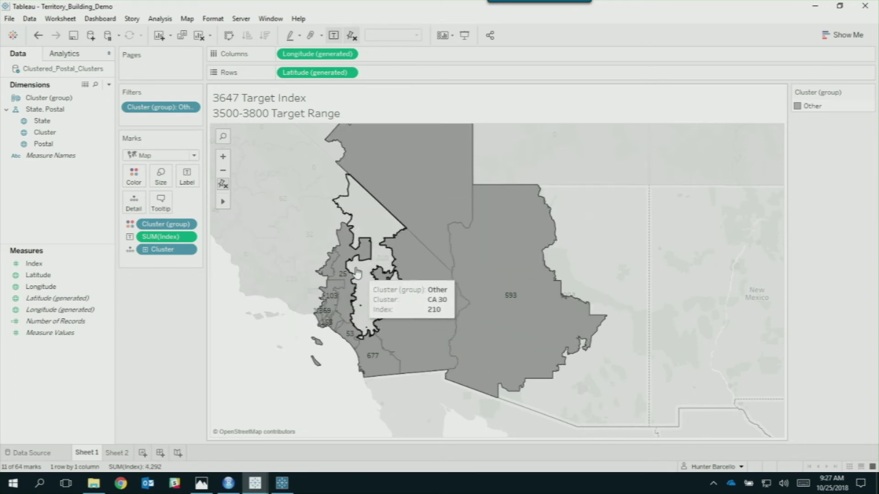
{"action": "left_click", "coordinate": [344, 274], "text": "ctrl"}
{"action": "left_click", "coordinate": [326, 292], "text": "ctrl"}
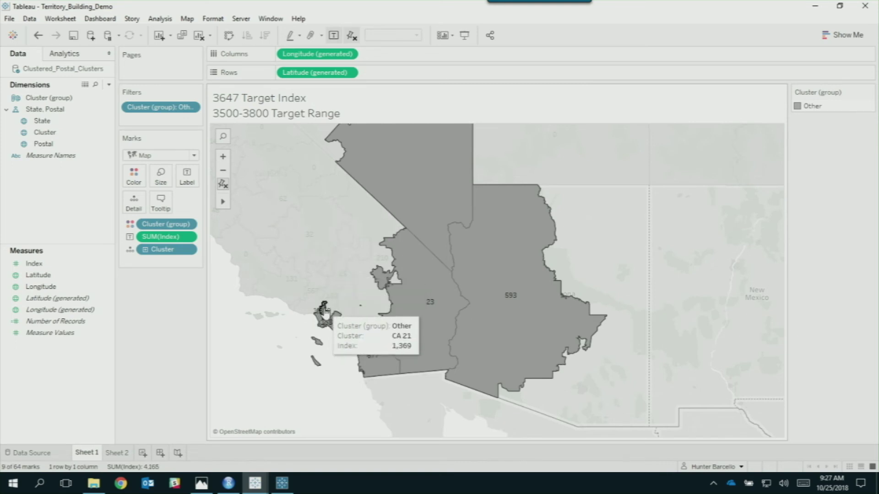
{"action": "left_click", "coordinate": [325, 313], "text": "ctrl"}
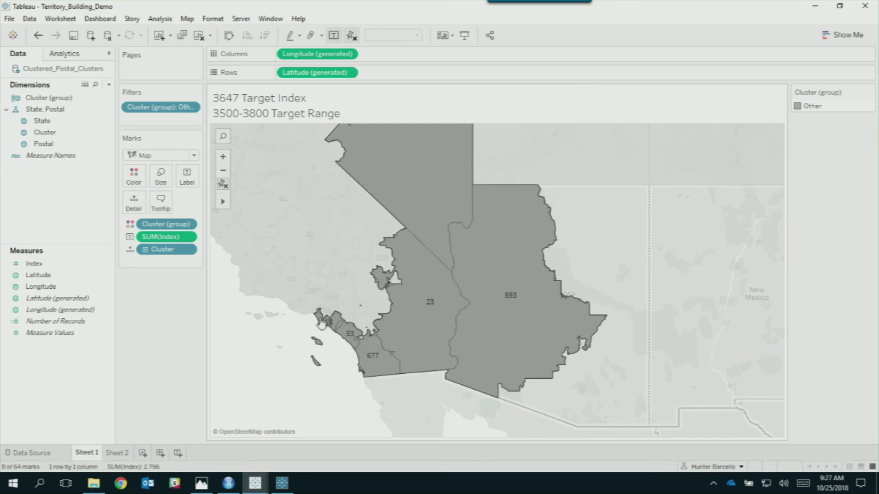
{"action": "left_click", "coordinate": [390, 310], "text": "ctrl"}
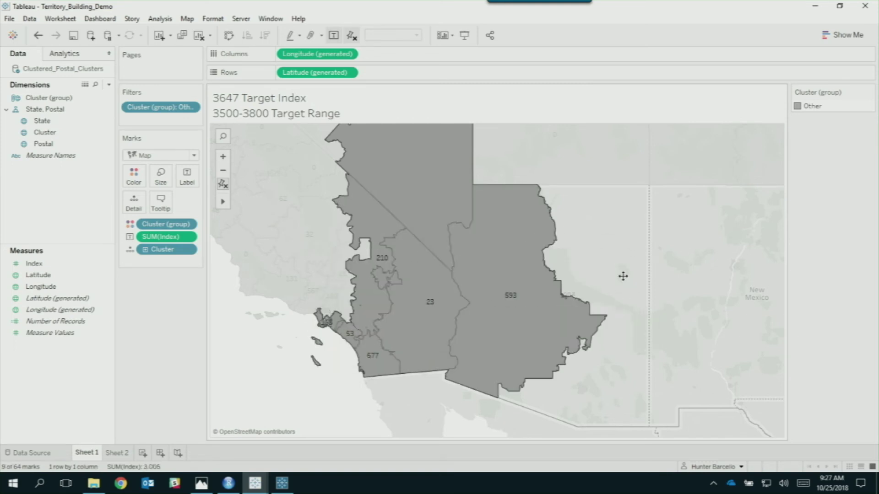
Add the Utah clusters, CO 3 and the remaining Colorado clusters to the southwestern selection and group them
{"action": "left_click_drag", "start_coordinate": [622, 276], "coordinate": [626, 435]}
{"action": "left_click", "coordinate": [594, 277], "text": "ctrl"}
{"action": "left_click", "coordinate": [575, 222], "text": "ctrl"}
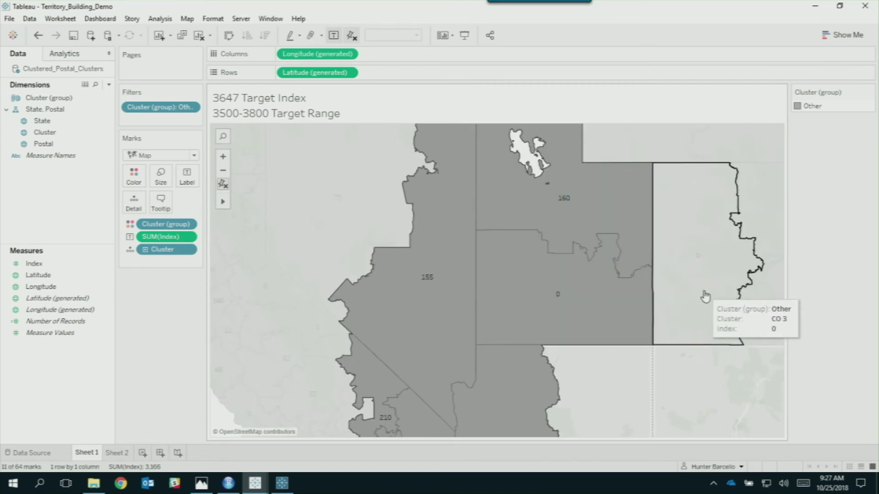
{"action": "left_click", "coordinate": [705, 296], "text": "ctrl"}
{"action": "scroll", "coordinate": [706, 361], "scroll_direction": "down", "scroll_amount": 1}
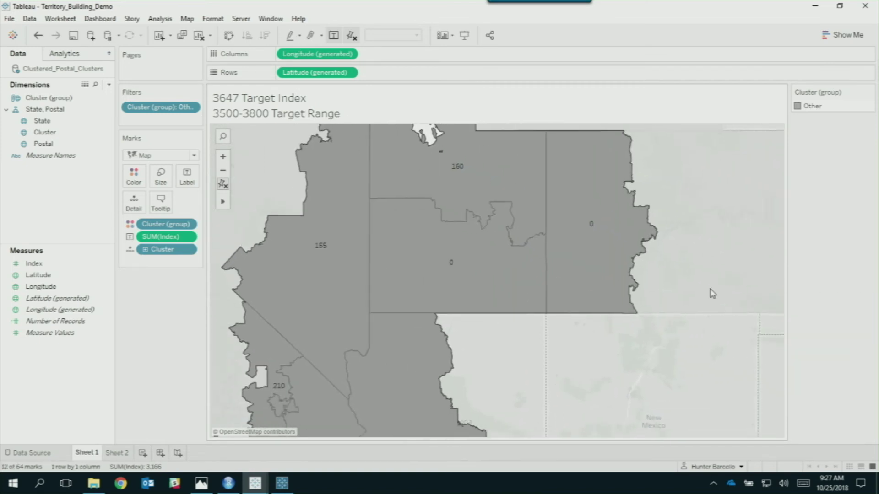
{"action": "left_click", "coordinate": [689, 273], "text": "ctrl"}
{"action": "scroll", "coordinate": [692, 345], "scroll_direction": "down", "scroll_amount": 1}
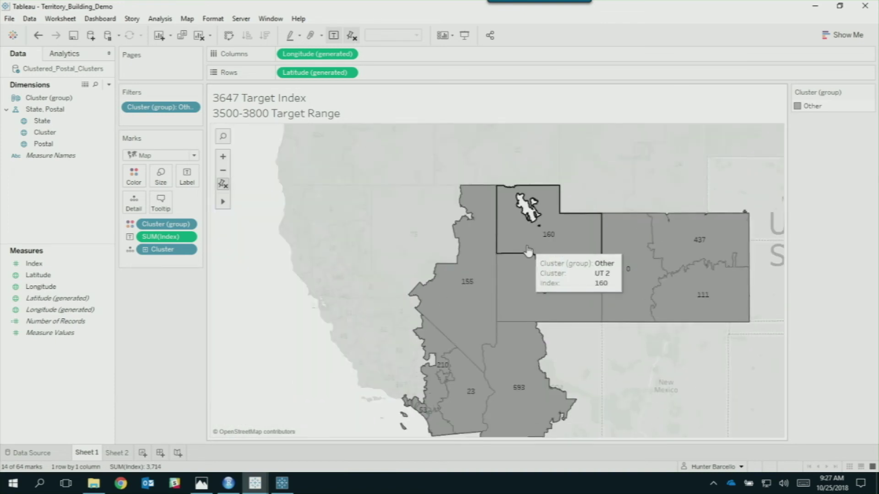
{"action": "mouse_move", "coordinate": [577, 265]}
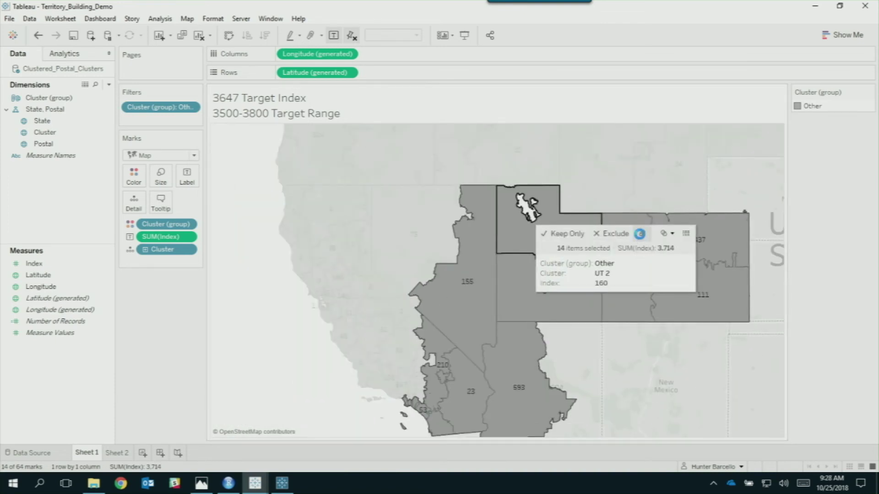
{"action": "left_click", "coordinate": [641, 235]}
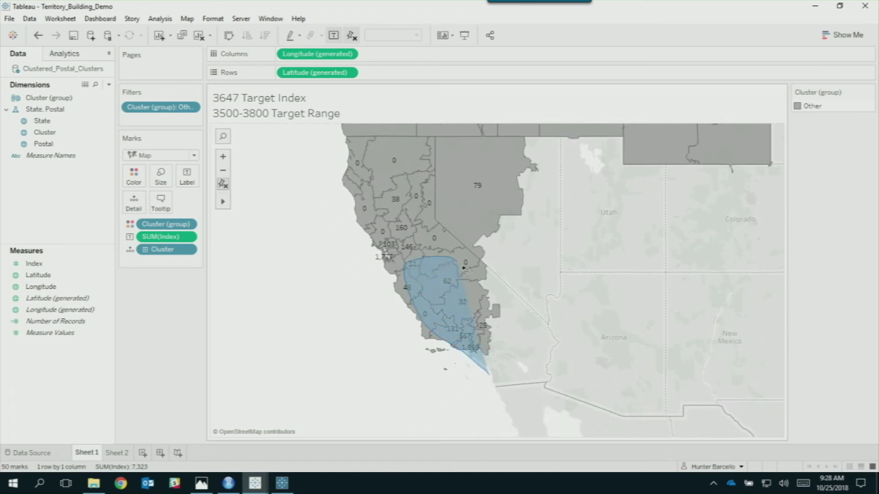
Select the remaining southern, central and eastern California clusters together with NV 2 and the San Francisco Bay clusters
{"action": "left_click_drag", "start_coordinate": [463, 267], "coordinate": [406, 314]}
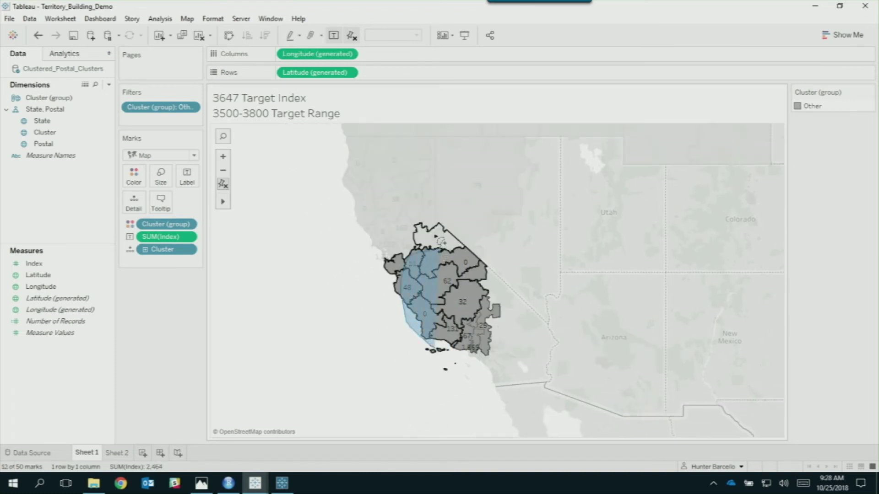
{"action": "left_click_drag", "start_coordinate": [432, 225], "coordinate": [435, 215]}
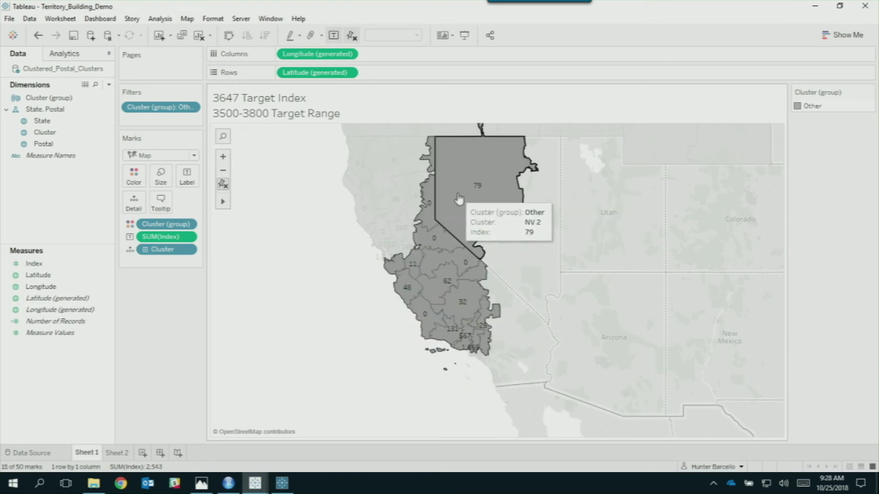
{"action": "left_click_drag", "start_coordinate": [427, 257], "coordinate": [393, 255]}
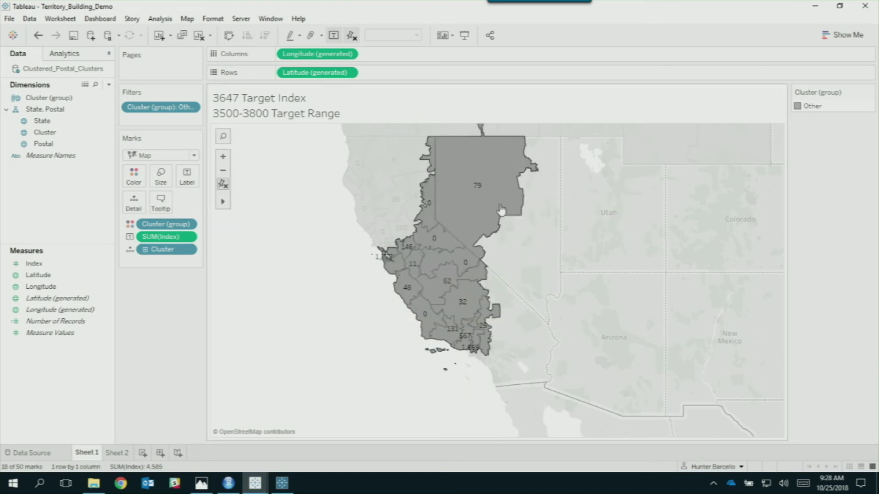
Take NV 2, the inland California clusters including CA 15 and CA 25, and the San Francisco Bay clusters out of the selection
{"action": "left_click", "coordinate": [446, 209], "text": "ctrl"}
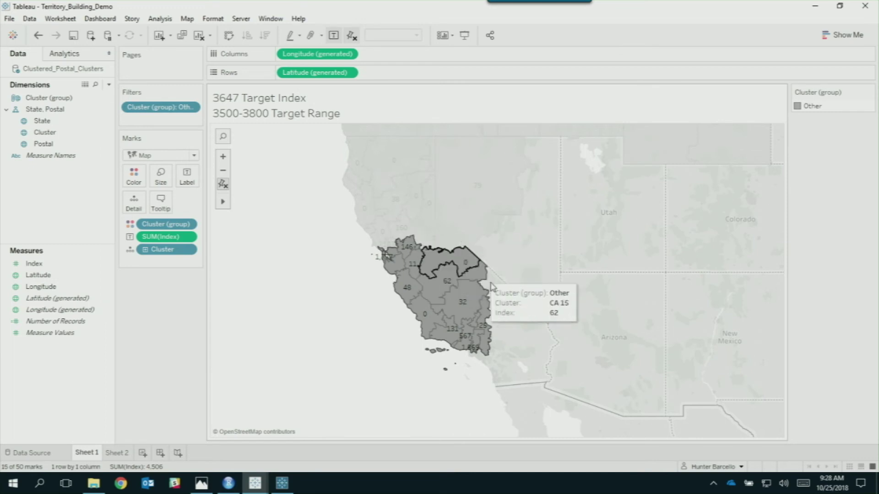
{"action": "left_click", "coordinate": [451, 277], "text": "ctrl"}
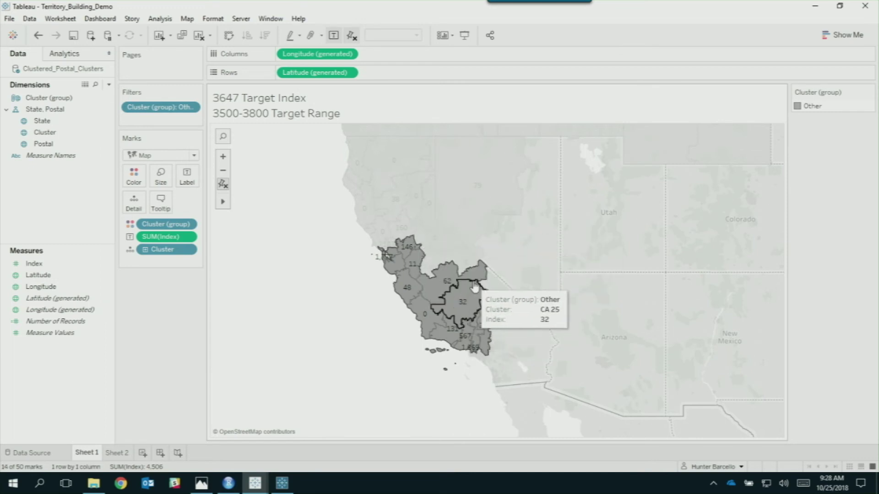
{"action": "left_click", "coordinate": [463, 306], "text": "ctrl"}
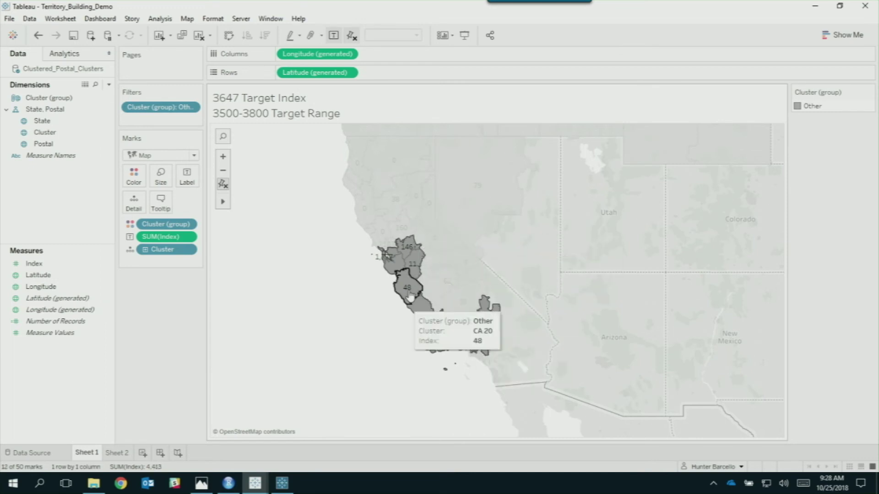
{"action": "left_click", "coordinate": [390, 255], "text": "ctrl"}
{"action": "left_click", "coordinate": [384, 259], "text": "ctrl"}
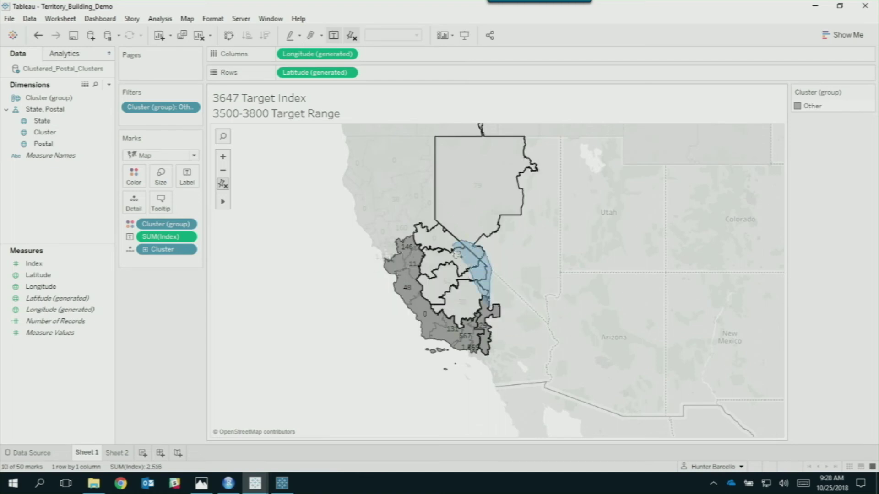
Put NV 2 and the inland California clusters back into the selection and add the northeastern California clusters
{"action": "left_click_drag", "start_coordinate": [471, 173], "coordinate": [472, 175]}
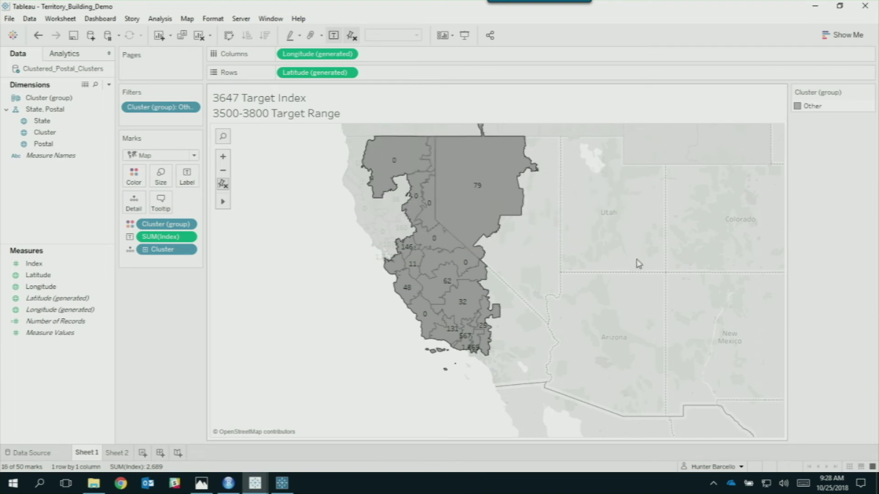
{"action": "left_click_drag", "start_coordinate": [633, 252], "coordinate": [590, 393]}
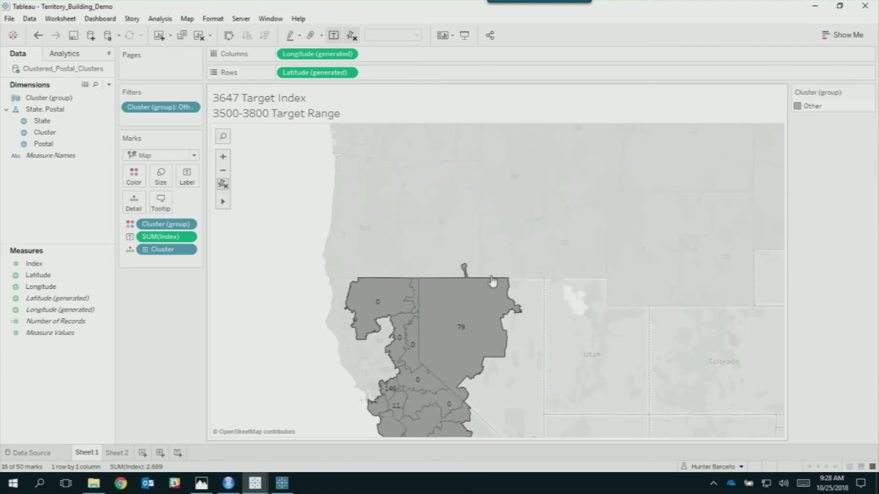
{"action": "left_click_drag", "start_coordinate": [461, 266], "coordinate": [516, 267]}
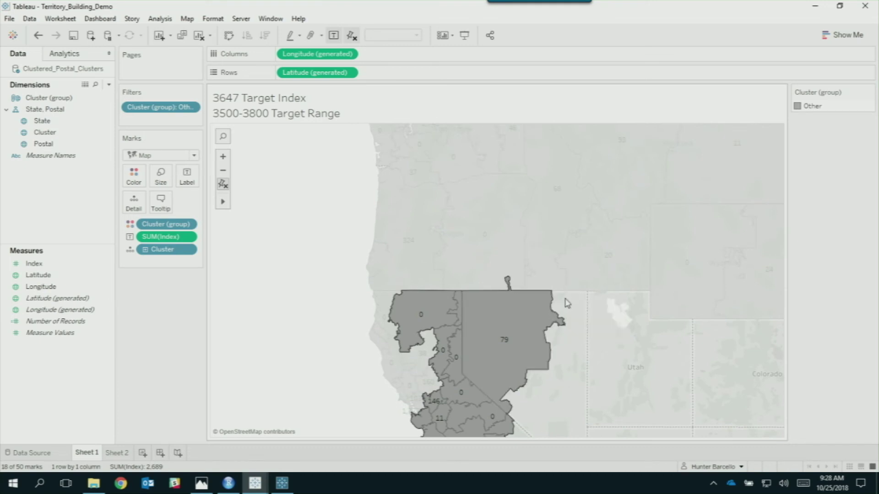
Extend the selection with the Idaho, Wyoming, Montana, North Dakota and South Dakota clusters
{"action": "mouse_move", "coordinate": [542, 308]}
{"action": "left_mouse_down"}
{"action": "mouse_move", "coordinate": [623, 266]}
{"action": "mouse_move", "coordinate": [716, 309]}
{"action": "mouse_move", "coordinate": [772, 281]}
{"action": "mouse_move", "coordinate": [613, 377]}
{"action": "left_mouse_up"}
{"action": "scroll", "coordinate": [614, 377], "scroll_direction": "down", "scroll_amount": 2}
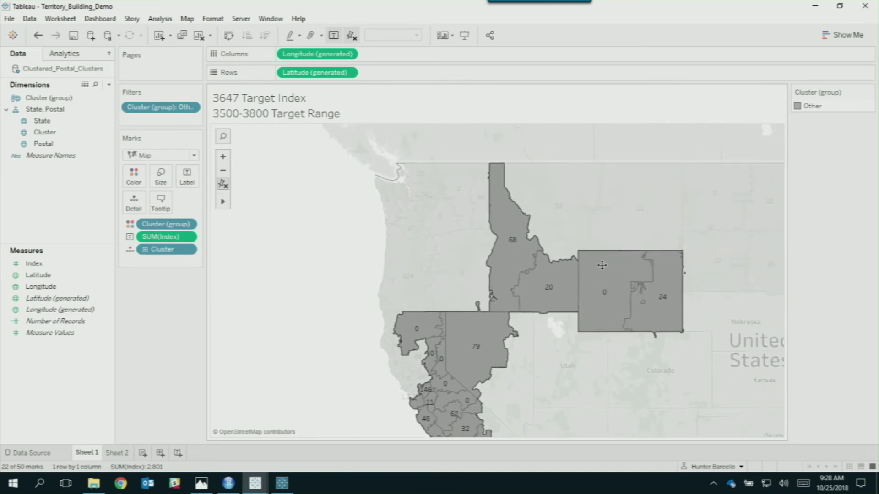
{"action": "left_click_drag", "start_coordinate": [673, 258], "coordinate": [485, 245]}
{"action": "mouse_move", "coordinate": [594, 225]}
{"action": "left_mouse_down"}
{"action": "mouse_move", "coordinate": [520, 211]}
{"action": "mouse_move", "coordinate": [434, 297]}
{"action": "left_mouse_up"}
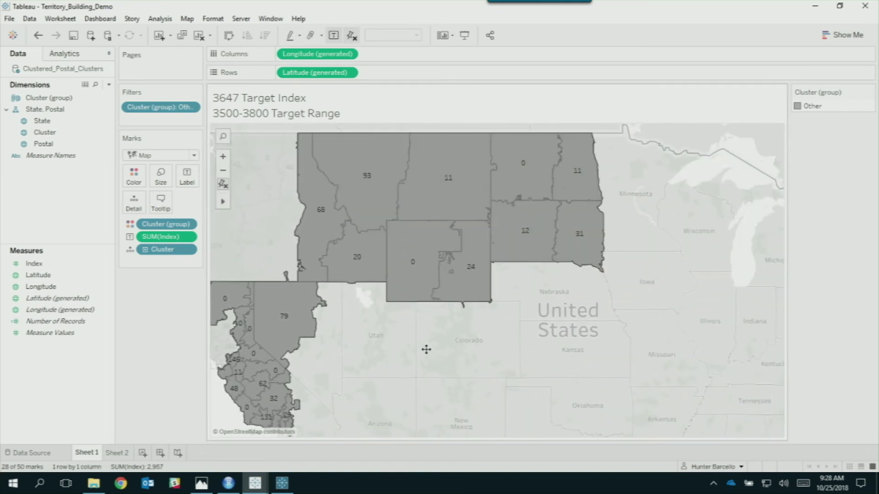
Add the eastern, far northwestern and Pacific coast clusters of Washington to the selection and group all selected clusters
{"action": "left_click_drag", "start_coordinate": [425, 349], "coordinate": [557, 363]}
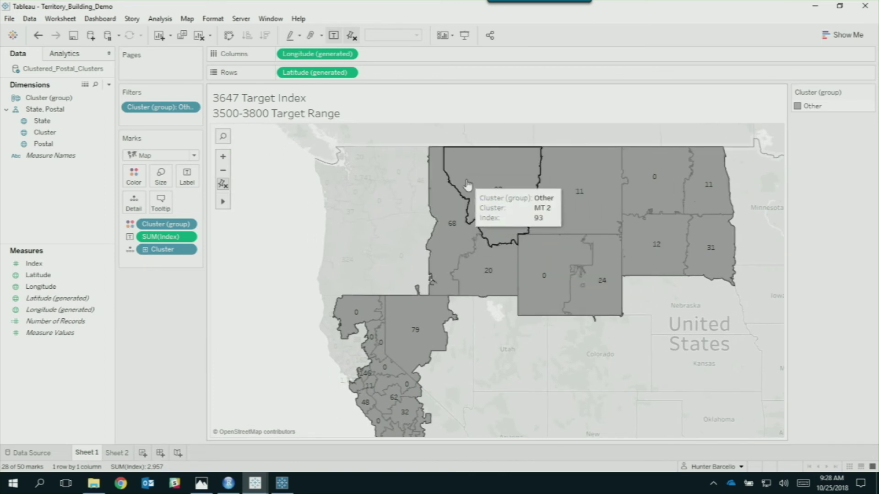
{"action": "left_click_drag", "start_coordinate": [428, 173], "coordinate": [383, 165]}
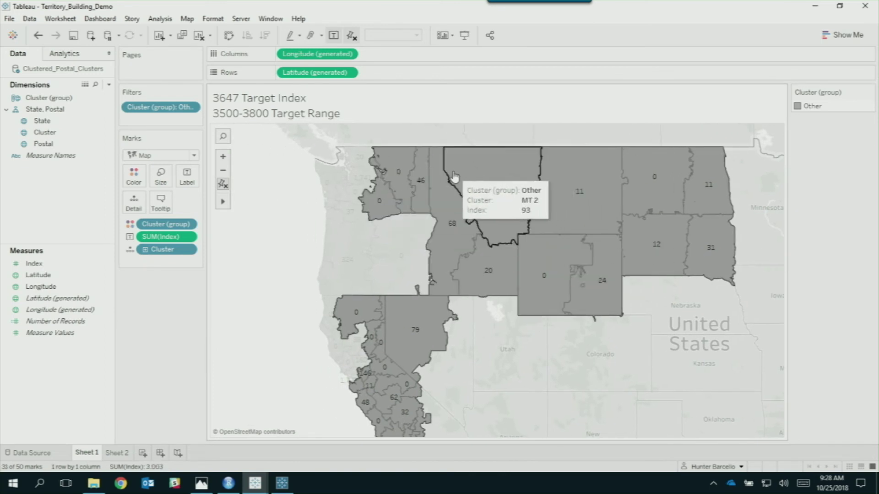
{"action": "left_click", "coordinate": [345, 157], "text": "ctrl"}
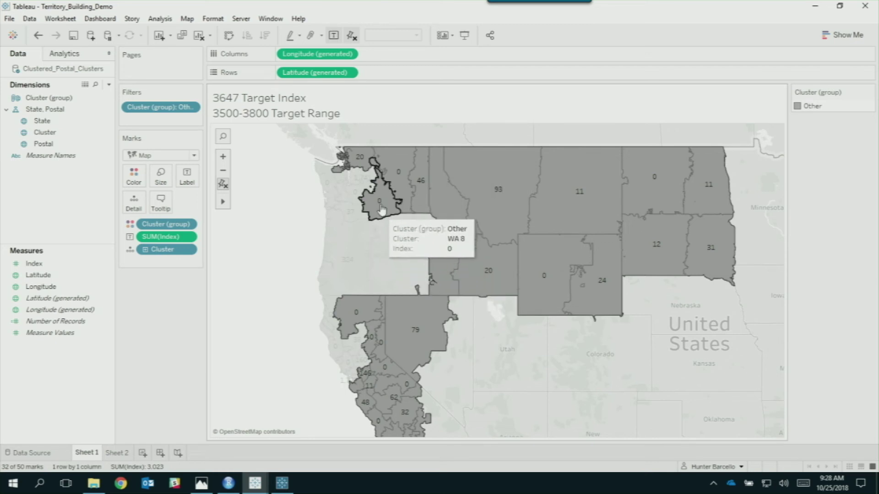
{"action": "mouse_move", "coordinate": [419, 196]}
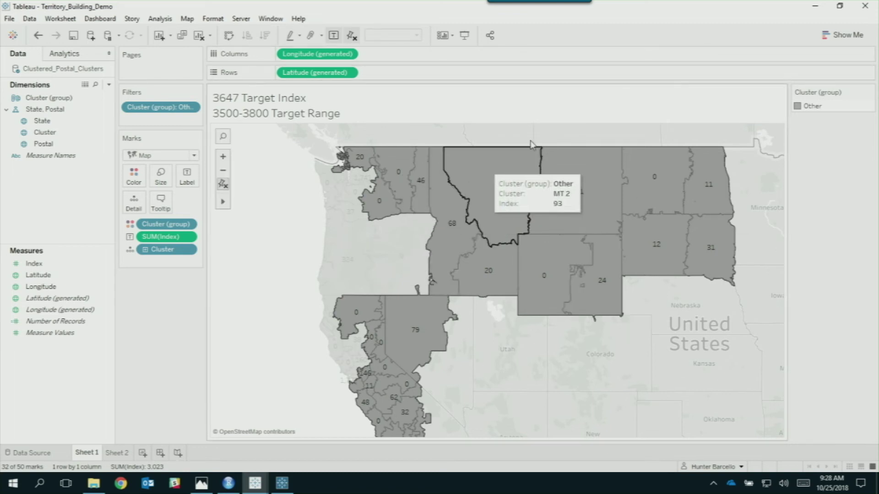
{"action": "left_click", "coordinate": [302, 173]}
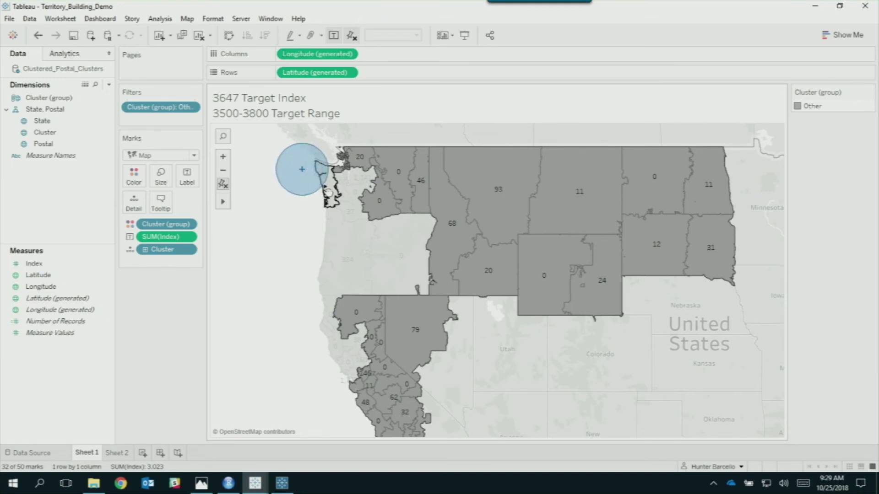
{"action": "mouse_move", "coordinate": [423, 178]}
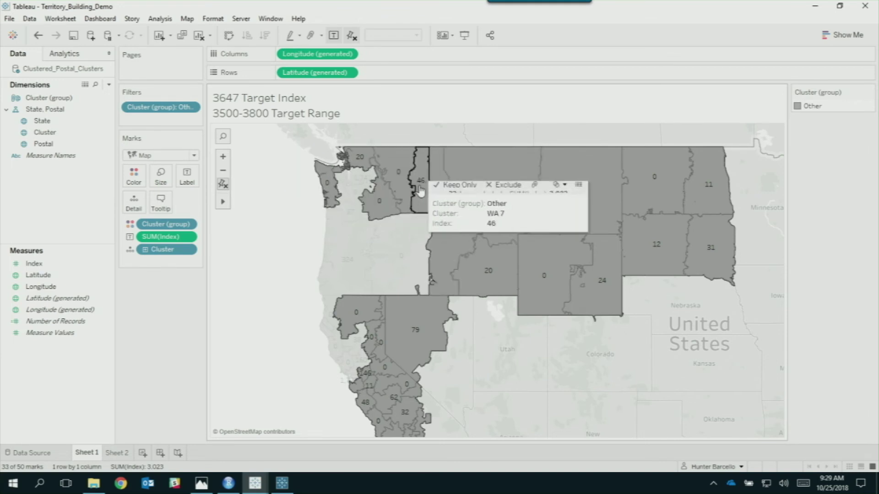
{"action": "left_click", "coordinate": [534, 173]}
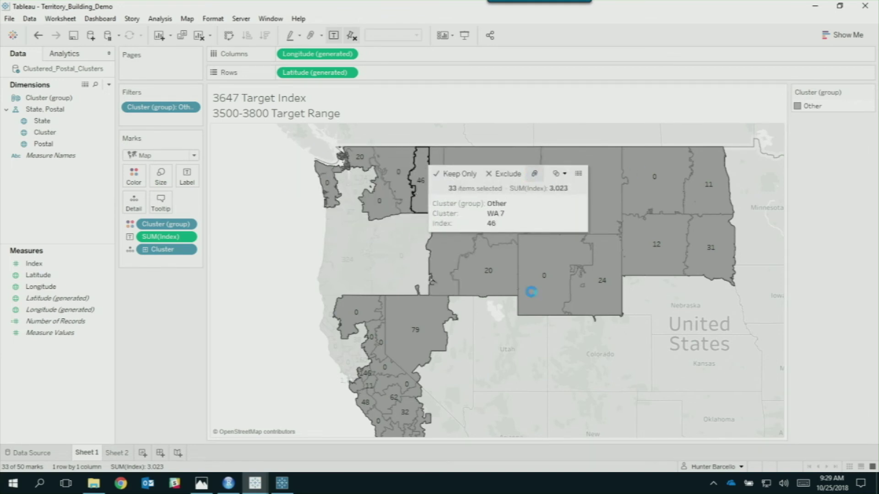
Select the remaining clusters of western Washington, Oregon and northern California and group them
{"action": "left_click_drag", "start_coordinate": [354, 257], "coordinate": [439, 357]}
{"action": "mouse_move", "coordinate": [390, 259]}
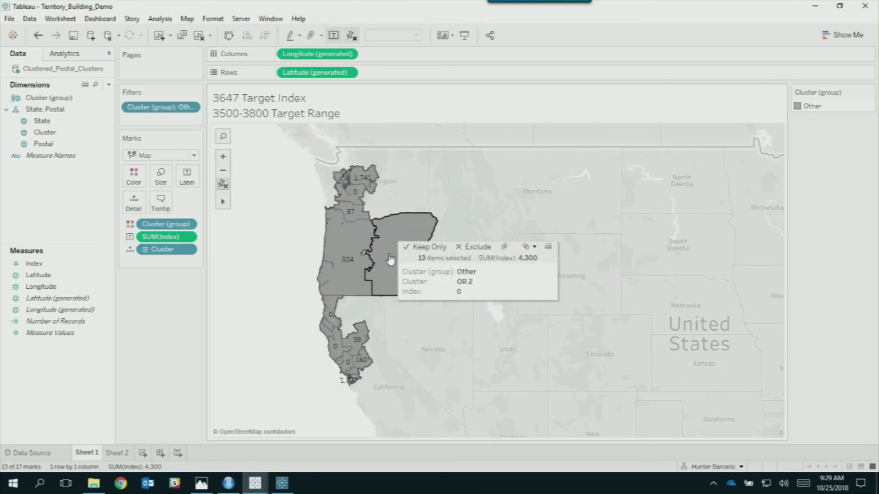
{"action": "left_click", "coordinate": [504, 242]}
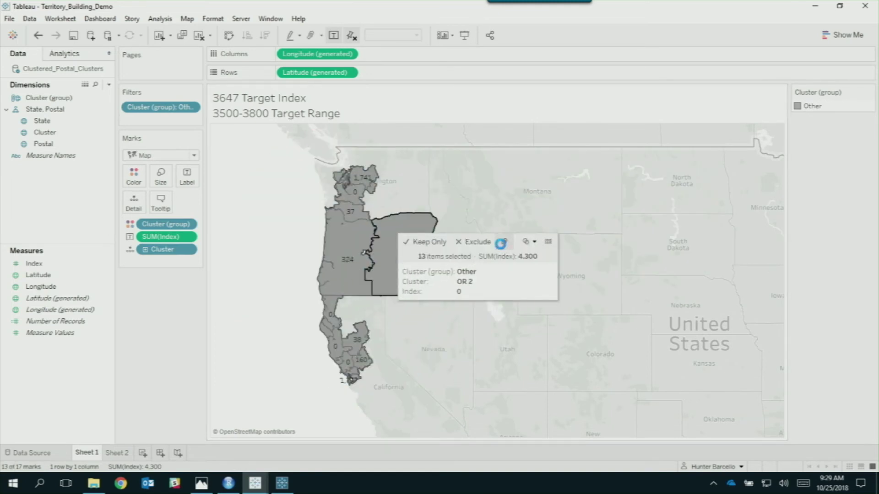
On a new sheet, build a horizontal bar chart of SUM(Index) by Cluster (group)
{"action": "left_click", "coordinate": [143, 453]}
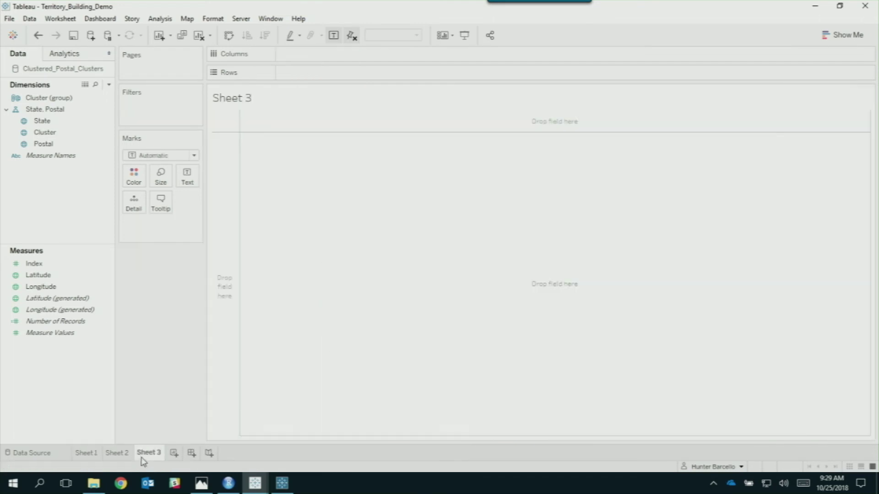
{"action": "left_click", "coordinate": [61, 99]}
{"action": "double_click", "coordinate": [61, 99]}
{"action": "left_click", "coordinate": [53, 263]}
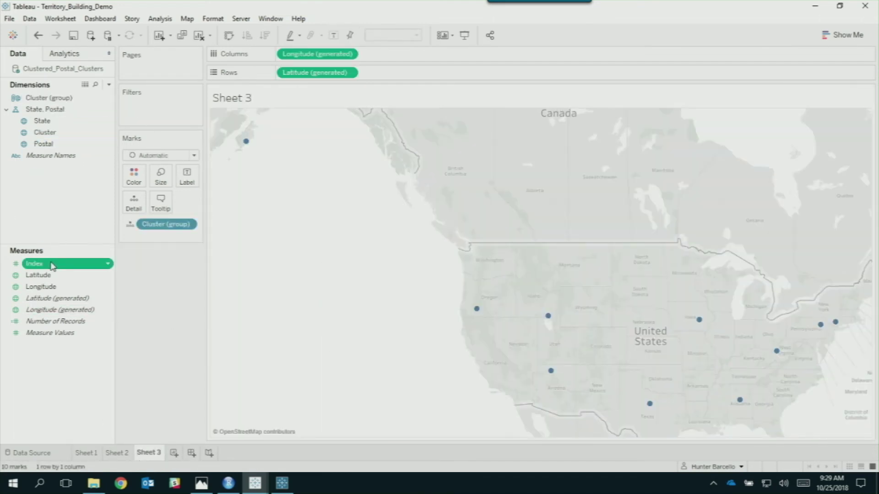
{"action": "left_click", "coordinate": [843, 35]}
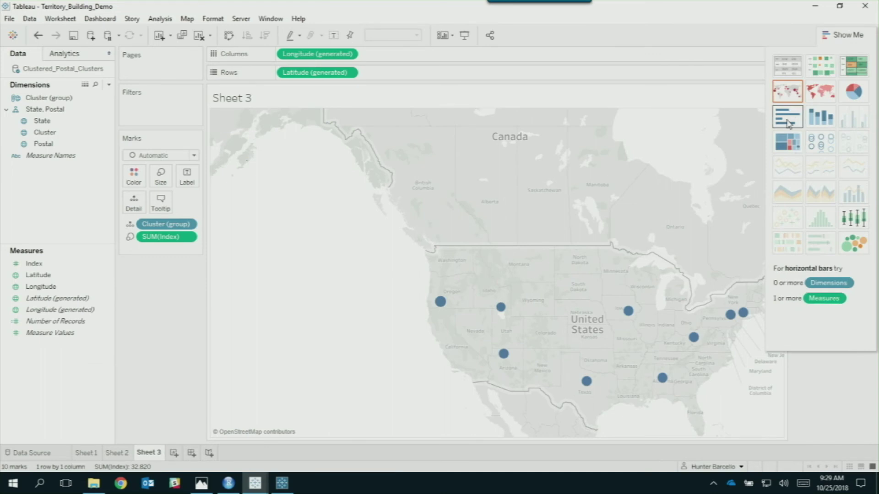
{"action": "left_click", "coordinate": [788, 126]}
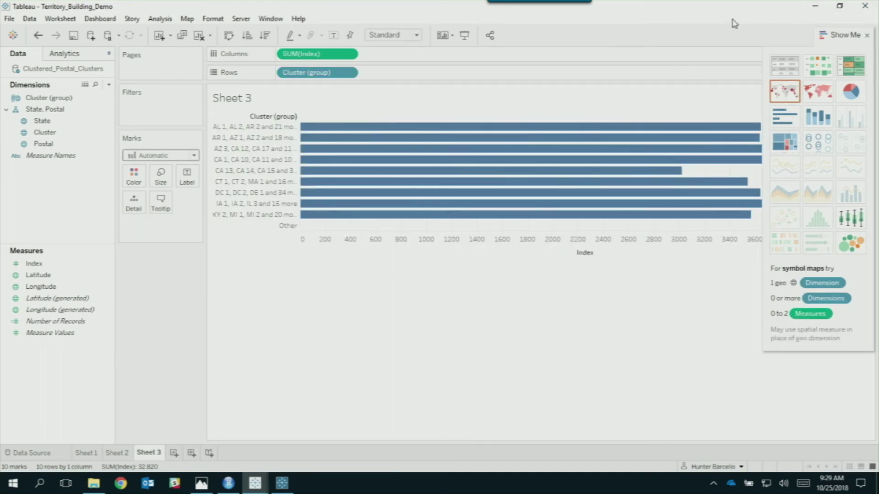
{"action": "left_click", "coordinate": [866, 35]}
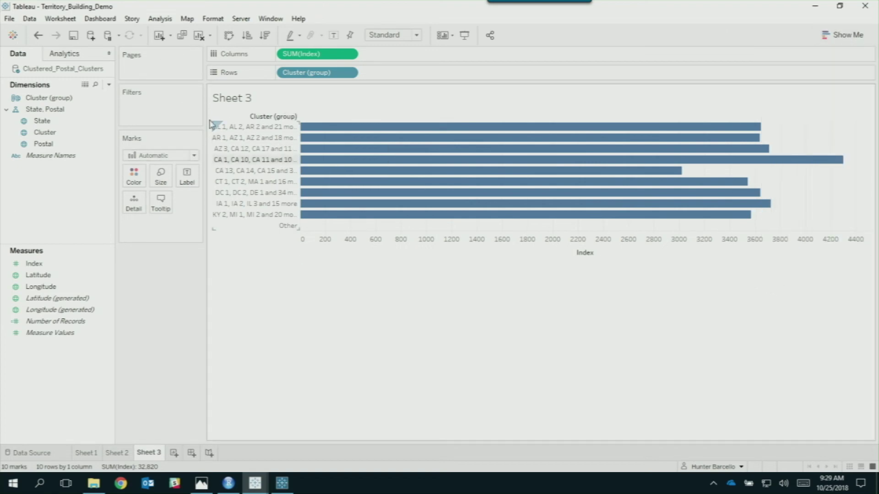
Add an average line to the territory bar chart and exclude the Other group
{"action": "left_click", "coordinate": [65, 53]}
{"action": "left_click_drag", "start_coordinate": [43, 99], "coordinate": [317, 142]}
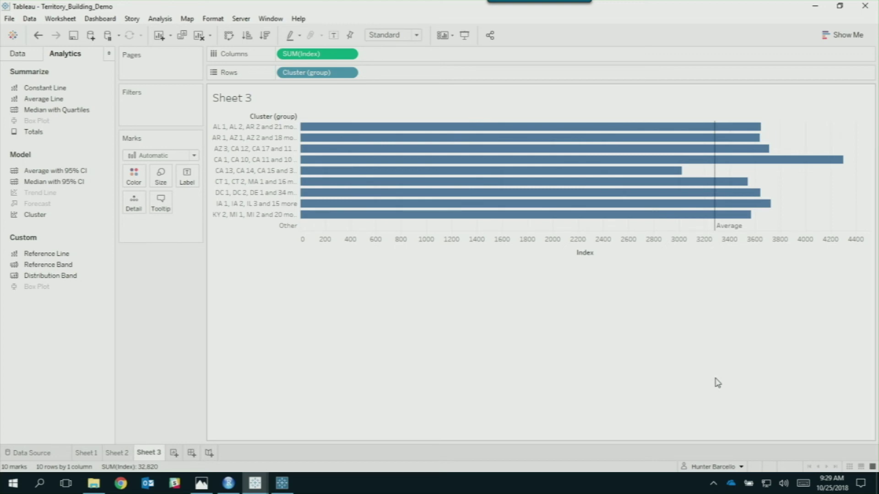
{"action": "left_click", "coordinate": [287, 226]}
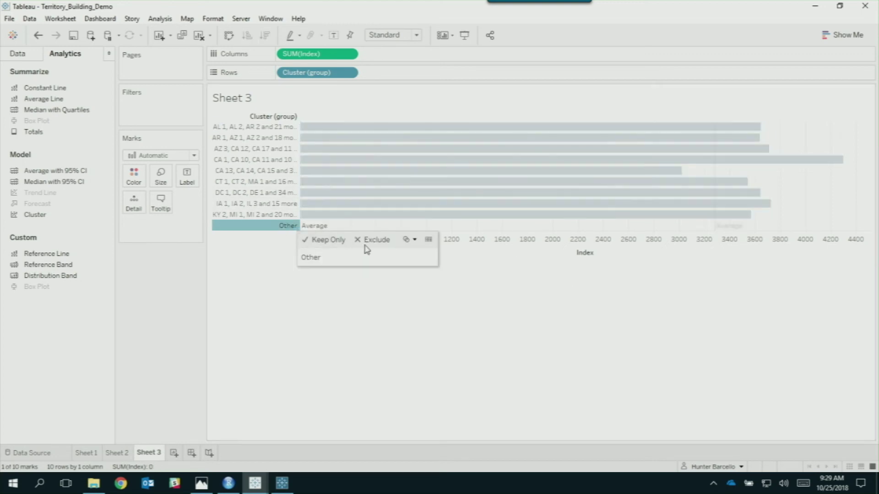
{"action": "left_click", "coordinate": [365, 246]}
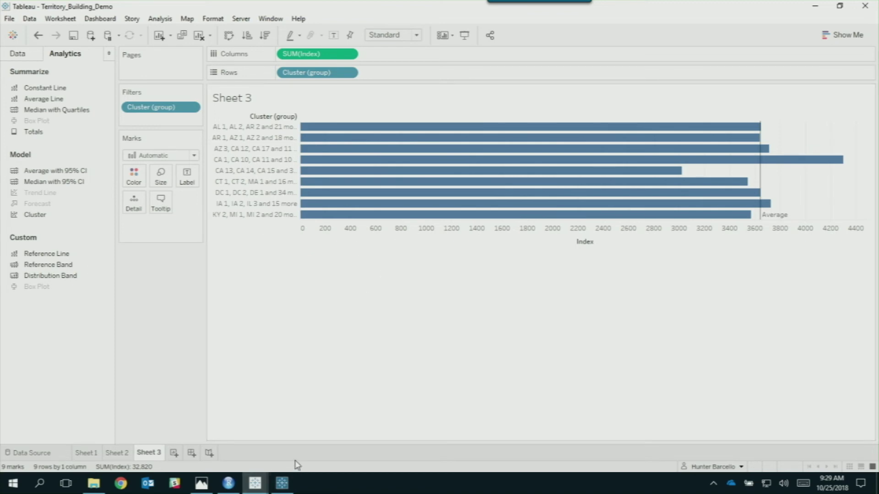
On another new sheet, create a filled map of the Cluster dimension
{"action": "left_click", "coordinate": [174, 453]}
{"action": "left_click", "coordinate": [46, 136]}
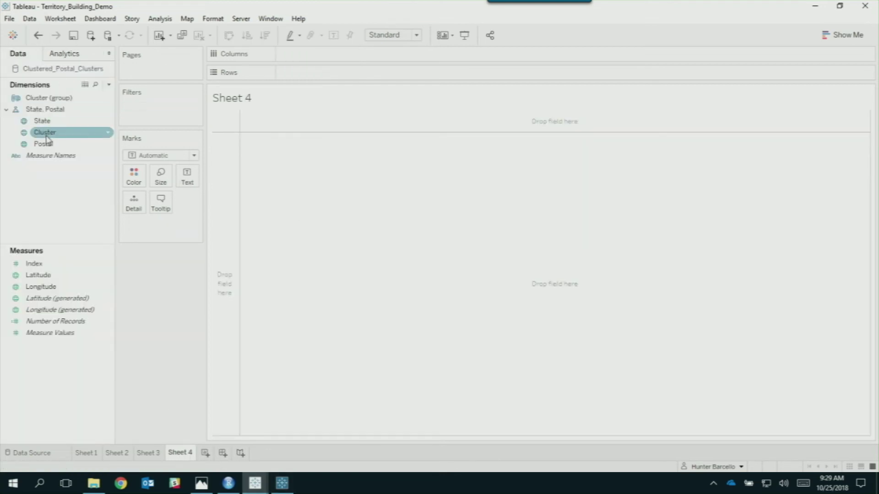
{"action": "left_click", "coordinate": [846, 37]}
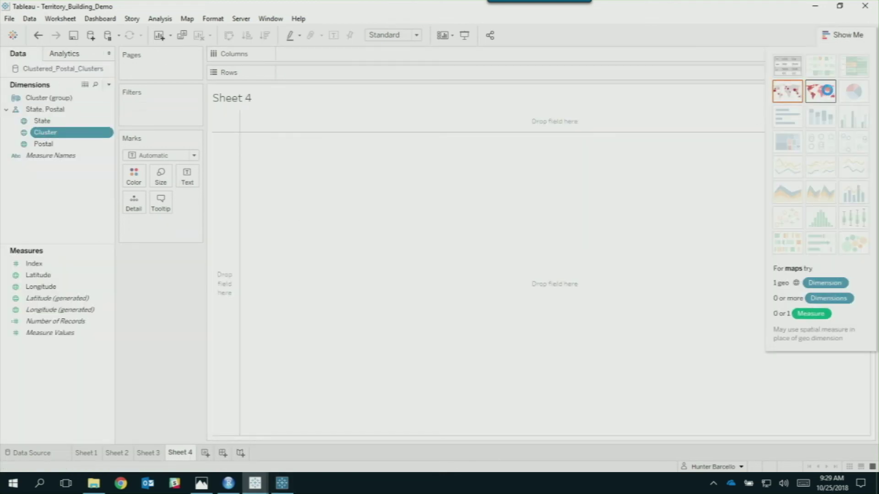
{"action": "left_click", "coordinate": [829, 95]}
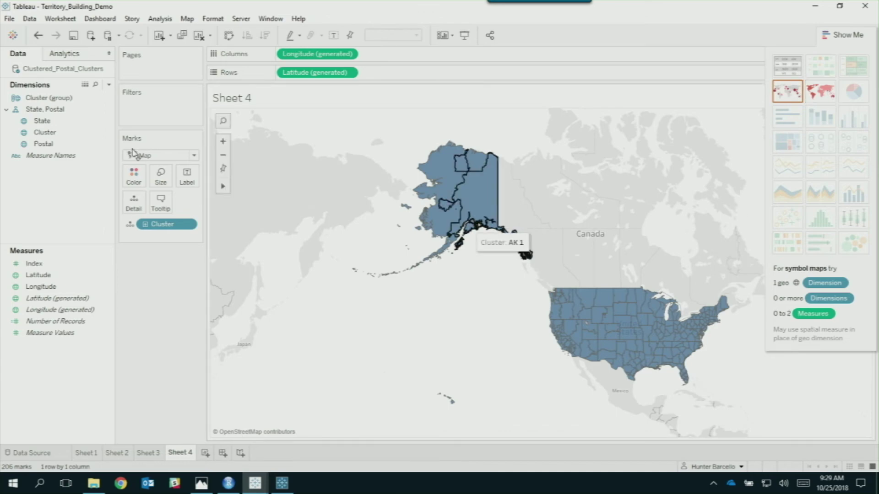
Colour the map by Cluster and expand the Cluster level down to Postal across the contiguous states
{"action": "left_click_drag", "start_coordinate": [42, 121], "coordinate": [853, 33]}
{"action": "left_click", "coordinate": [853, 34]}
{"action": "scroll", "coordinate": [549, 350], "scroll_direction": "up", "scroll_amount": 5}
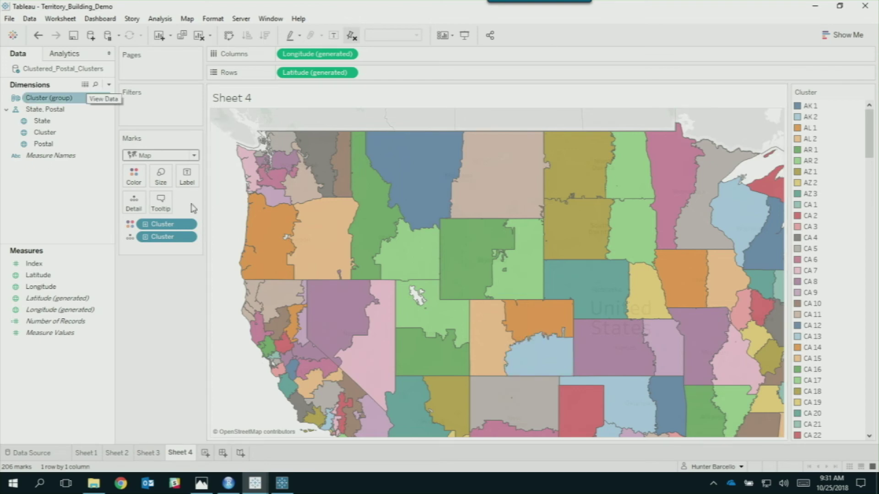
{"action": "left_click", "coordinate": [143, 238]}
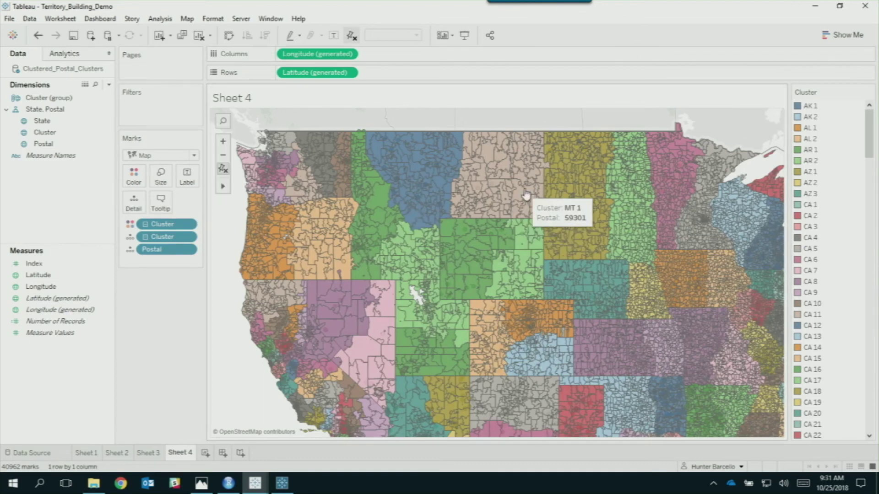
{"action": "scroll", "coordinate": [517, 221], "scroll_direction": "up", "scroll_amount": 1}
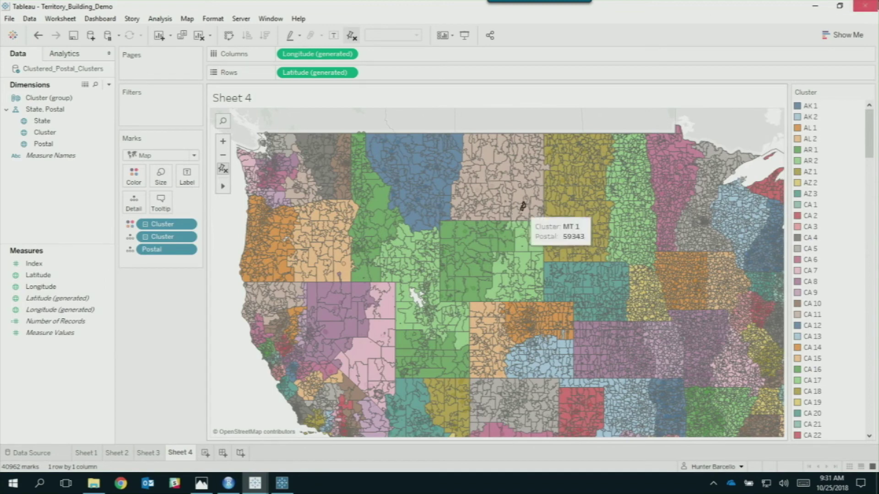
Return to Sheet 3, then switch to the Sales Territories manager review workbook and show its dashboard in presentation mode
{"action": "left_click", "coordinate": [148, 453]}
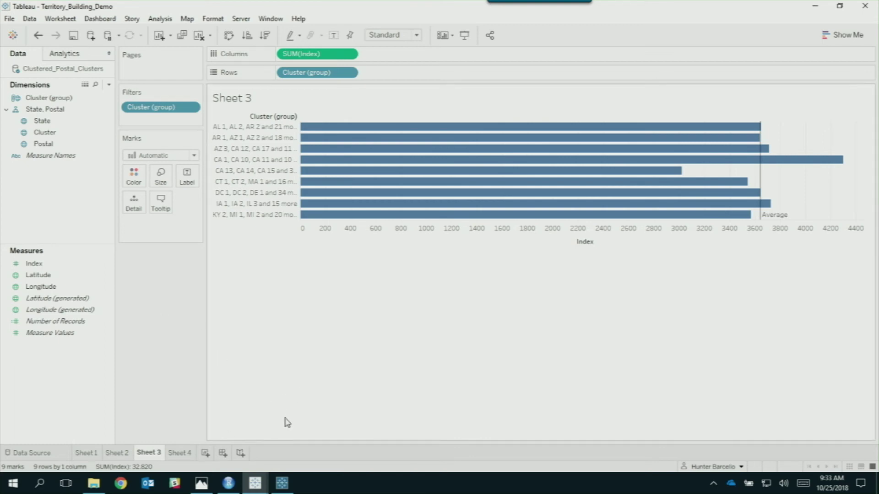
{"action": "mouse_move", "coordinate": [255, 482]}
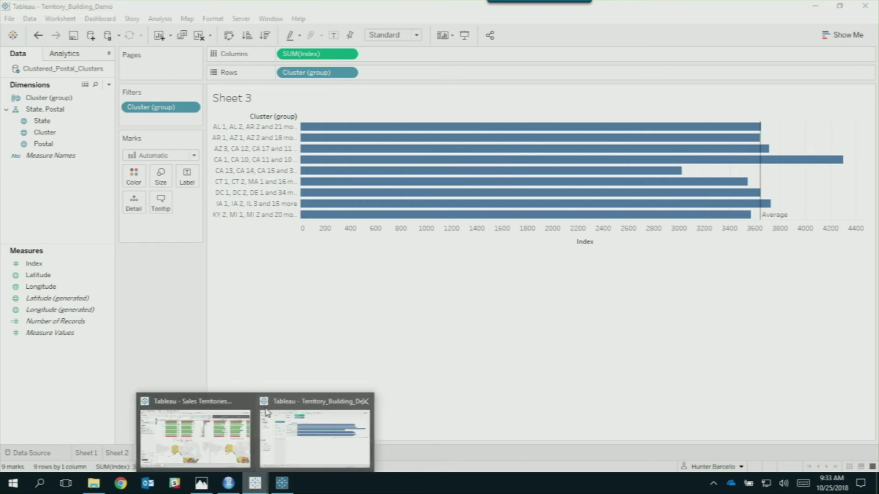
{"action": "left_click", "coordinate": [205, 417]}
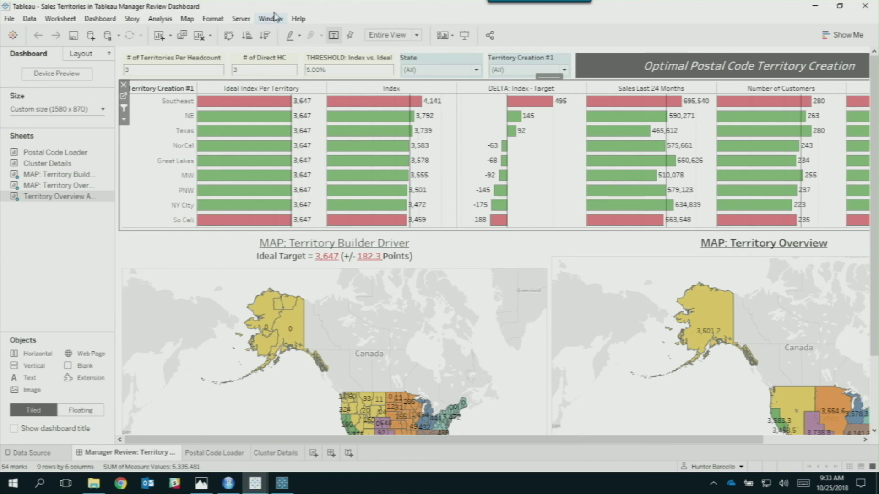
{"action": "key", "text": "F7"}
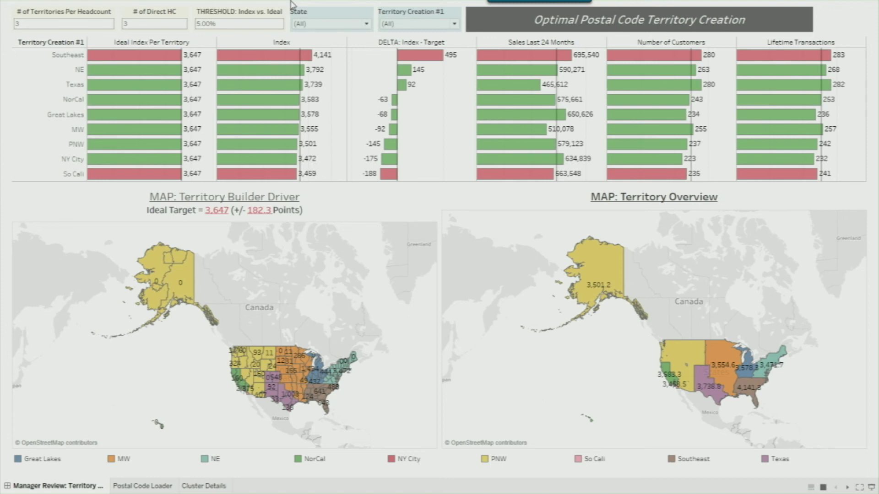
Highlight the NE and Southeast territories on the dashboard maps from the territory bars, then clear the highlighting
{"action": "left_click", "coordinate": [246, 85]}
{"action": "left_click", "coordinate": [206, 65]}
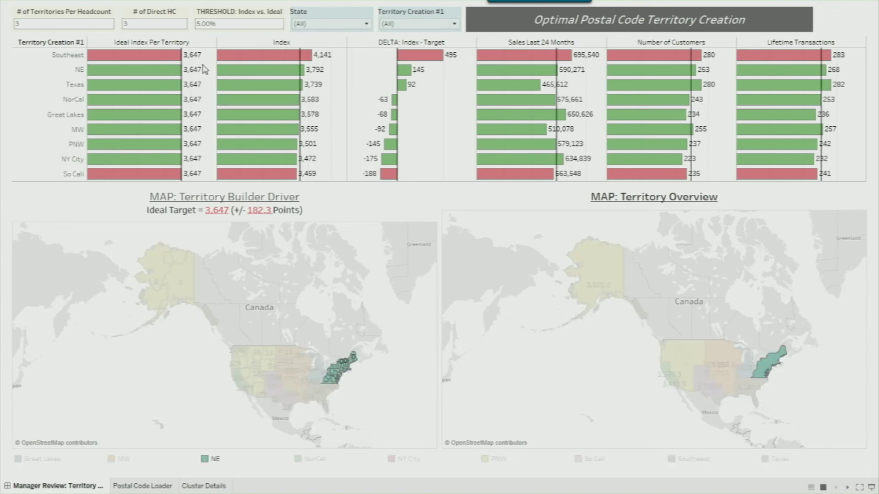
{"action": "left_click", "coordinate": [186, 63]}
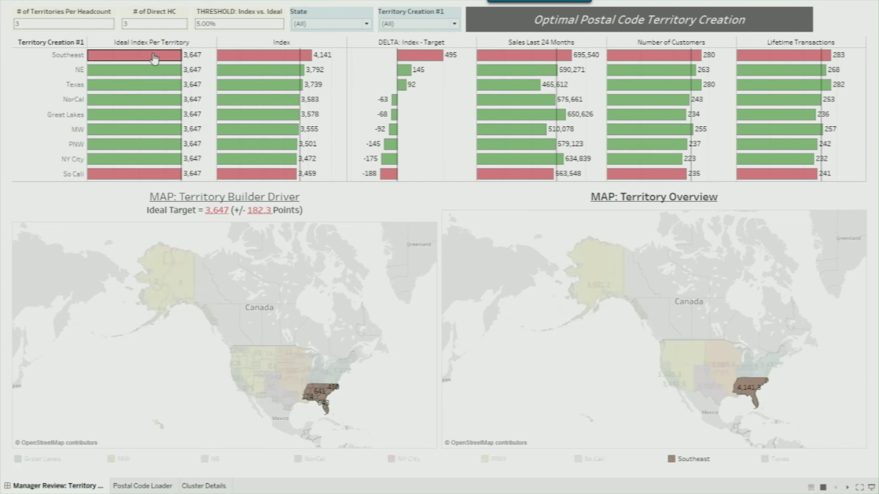
{"action": "left_click", "coordinate": [145, 74]}
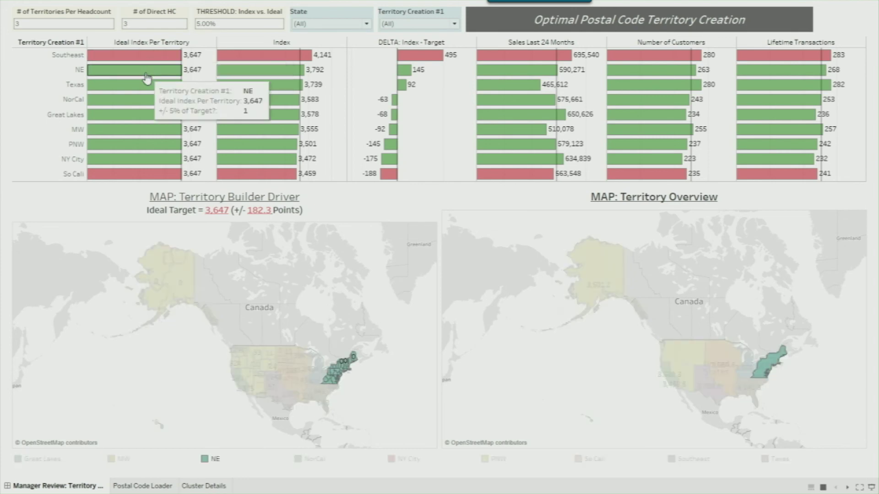
{"action": "left_click", "coordinate": [146, 78]}
{"action": "left_click", "coordinate": [78, 70]}
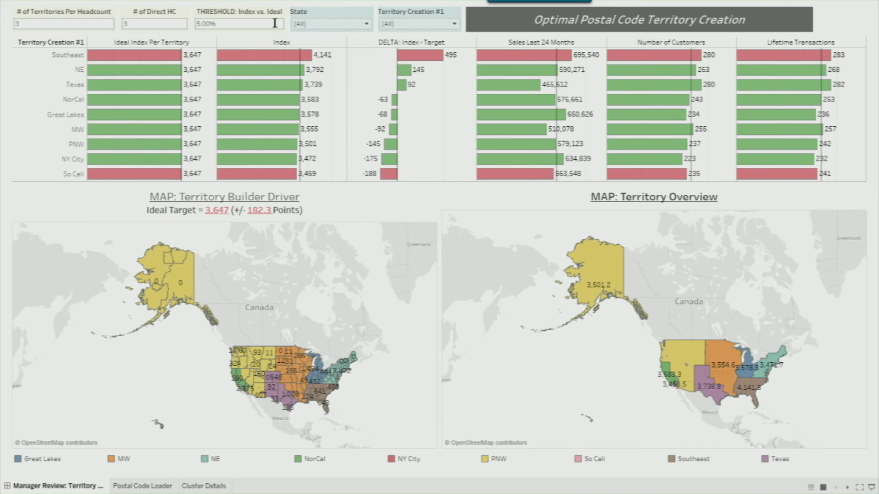
Set the Index vs. Ideal threshold to 10%
{"action": "left_click", "coordinate": [248, 20]}
{"action": "type", "text": "0.10"}
{"action": "key", "text": "Return"}
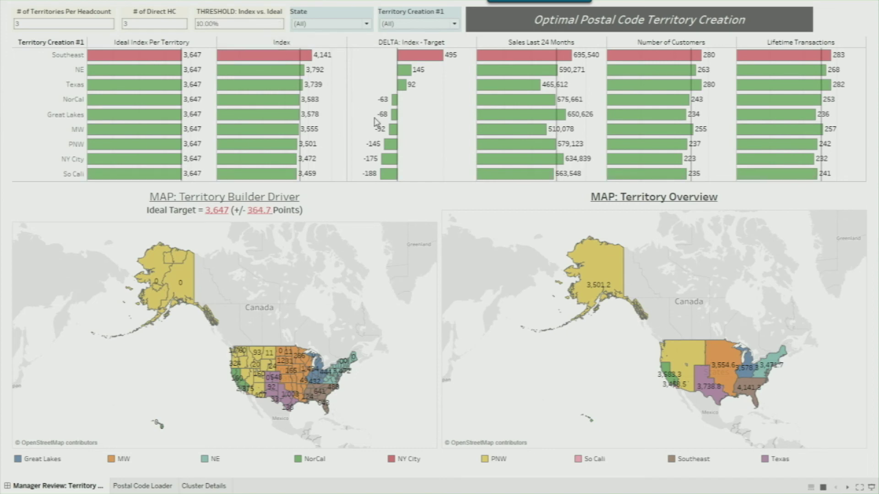
Raise the Index vs. Ideal threshold to 20%
{"action": "left_click", "coordinate": [256, 24]}
{"action": "type", "text": "0.1"}
{"action": "key", "text": "BackSpace"}
{"action": "type", "text": "2"}
{"action": "key", "text": "Return"}
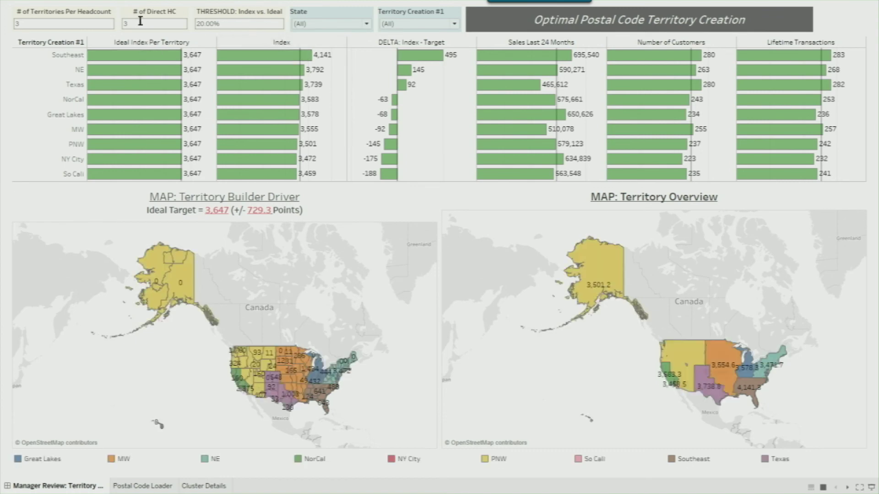
Filter the dashboard maps to the Great Lakes territory, examine its cluster index values, and leave the presentation view
{"action": "left_click", "coordinate": [51, 116]}
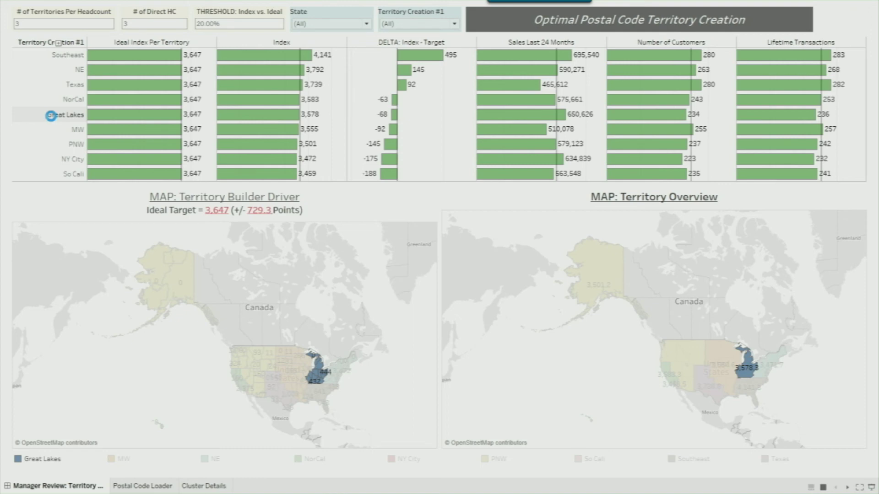
{"action": "left_click", "coordinate": [51, 116]}
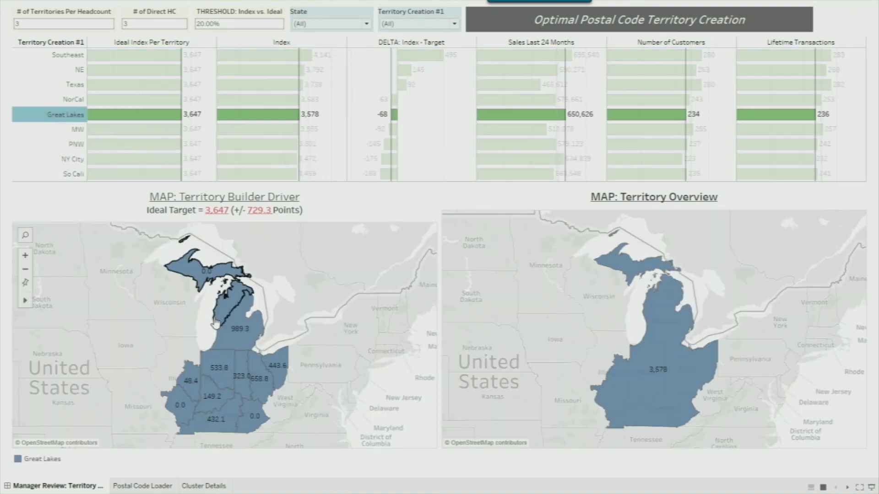
{"action": "mouse_move", "coordinate": [243, 322]}
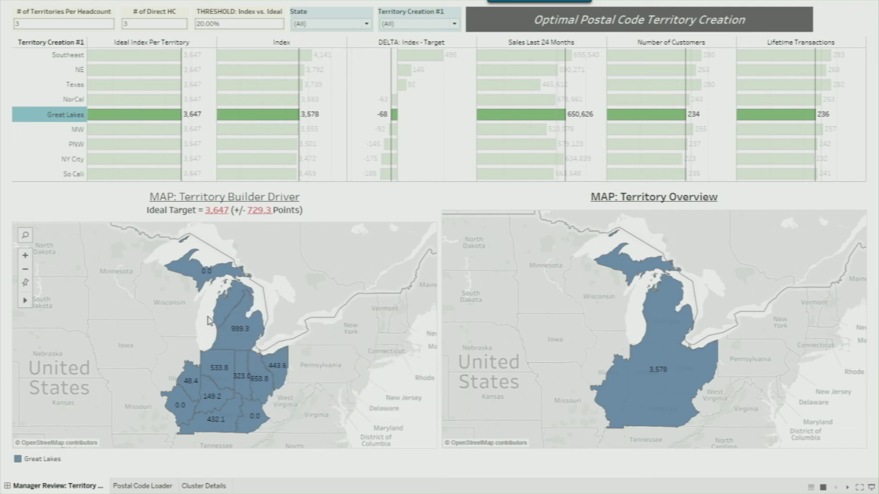
{"action": "mouse_move", "coordinate": [223, 373]}
{"action": "key", "text": "Escape"}
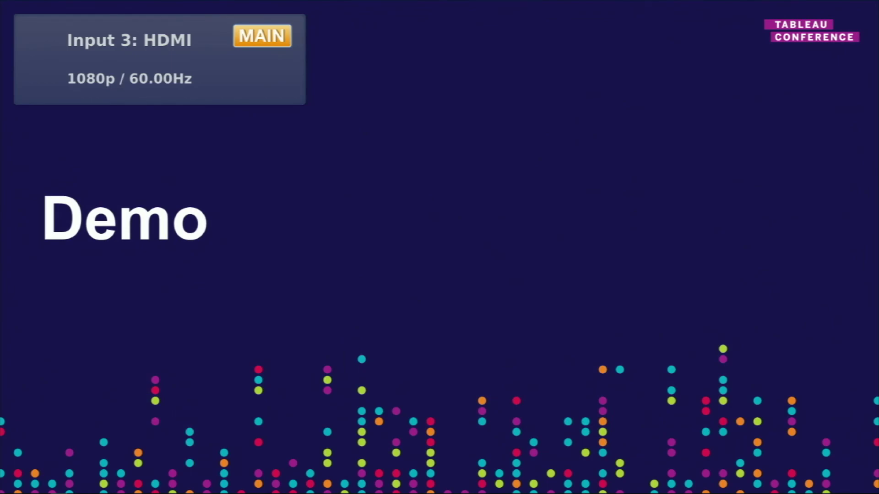
{"action": "key", "text": "Right"}
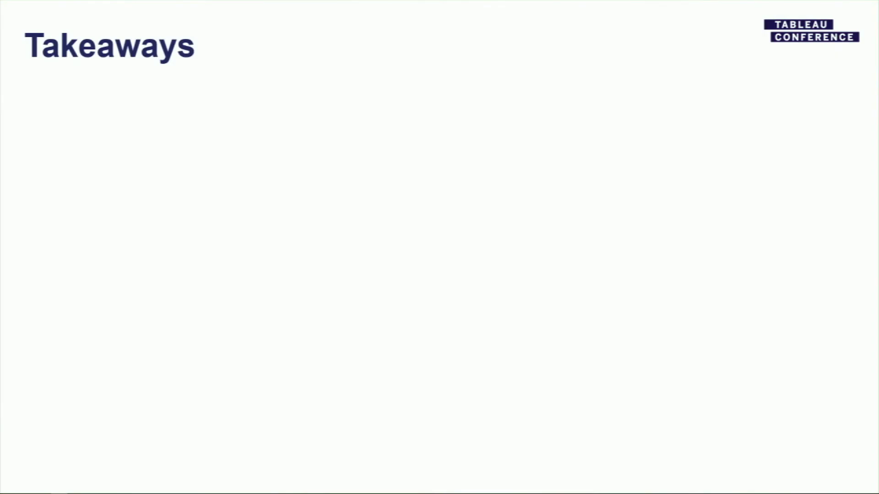